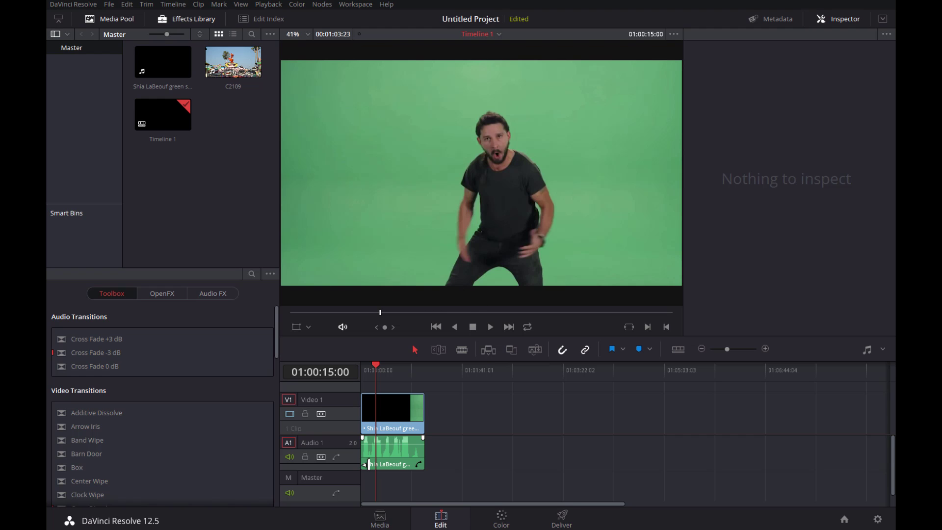
Switch to the Color page and set the Qualifier to 3D mode with the basic picker selected.
left_click(511, 516)
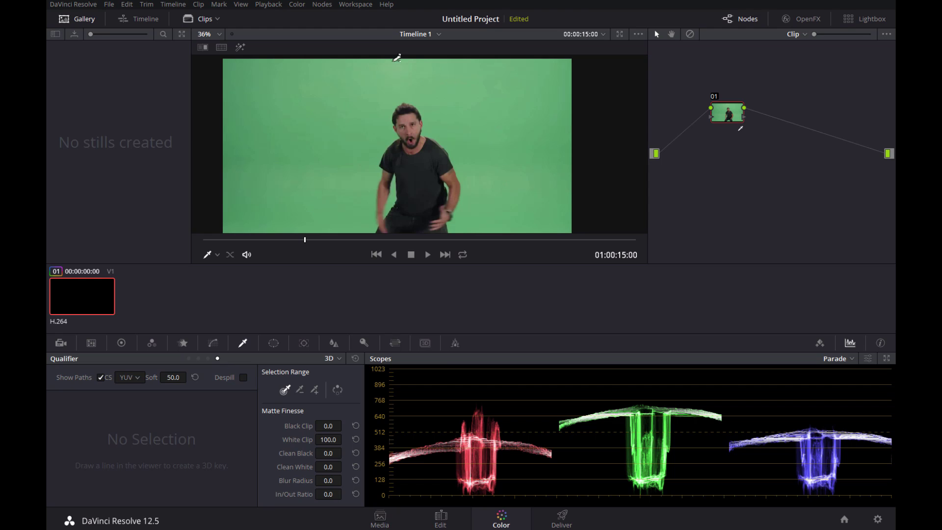
left_click(220, 340)
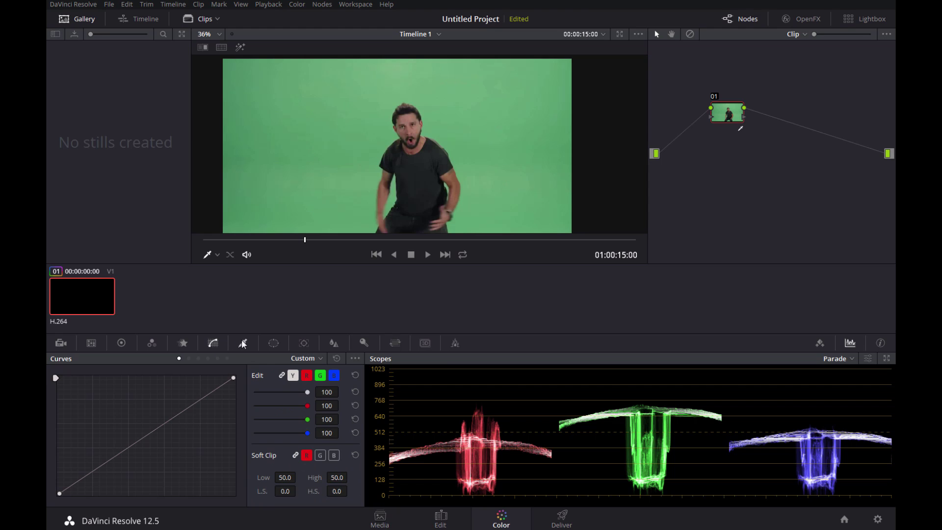
left_click(242, 342)
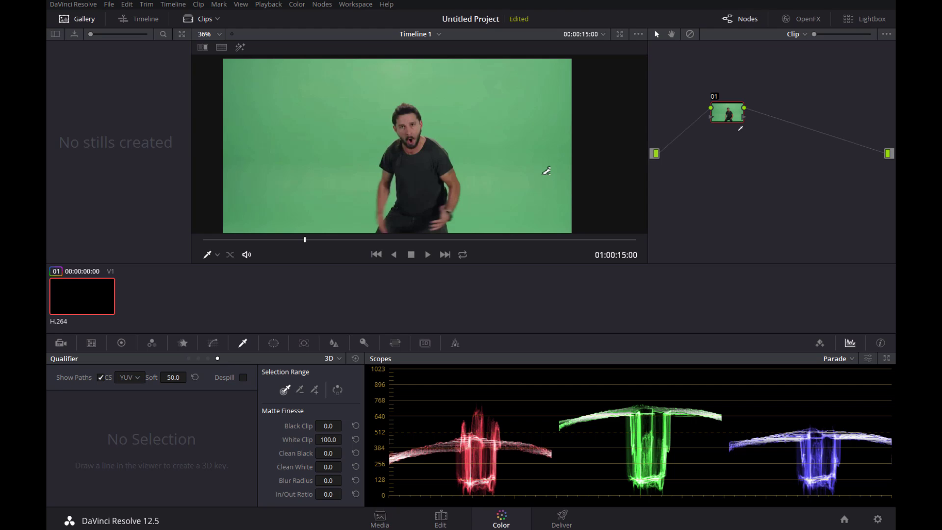
left_click(332, 358)
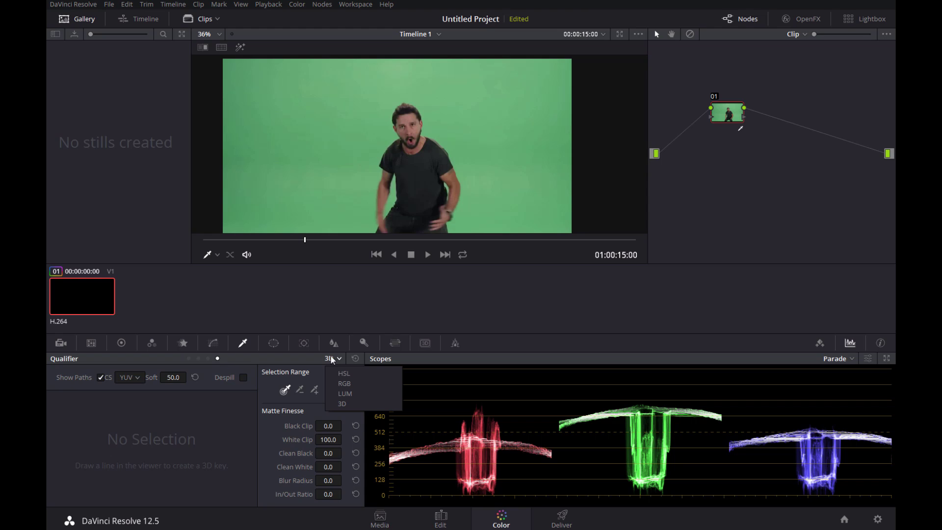
left_click(350, 404)
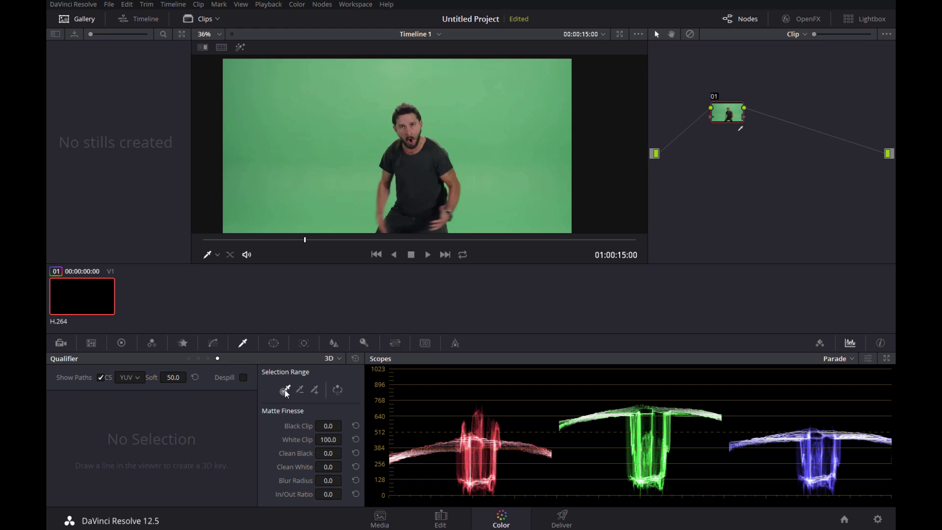
left_click(312, 391)
left_click(287, 391)
Sample the green screen with one stroke and view the key as a black-and-white matte.
mouse_move(288, 208)
left_mouse_down()
mouse_move(296, 144)
mouse_move(324, 97)
mouse_move(442, 80)
mouse_move(497, 91)
mouse_move(523, 124)
mouse_move(543, 214)
left_mouse_up()
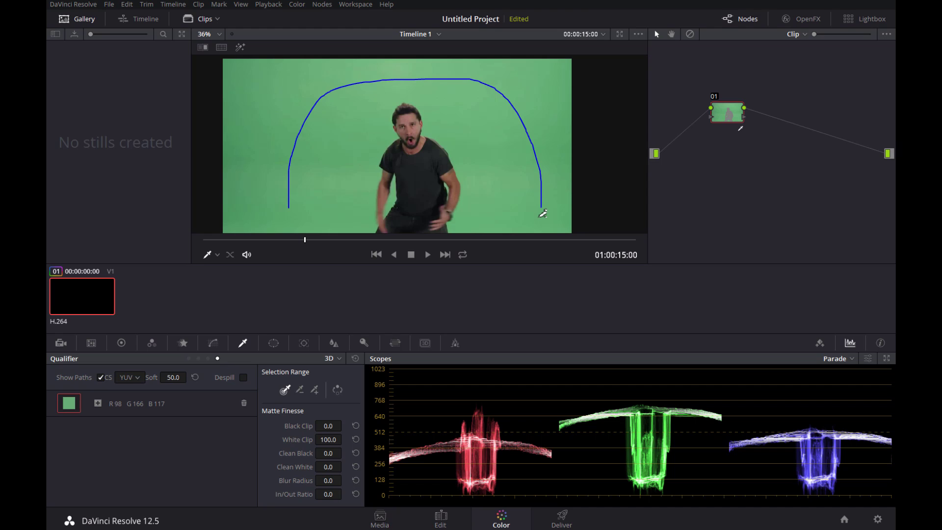
key("shift+h")
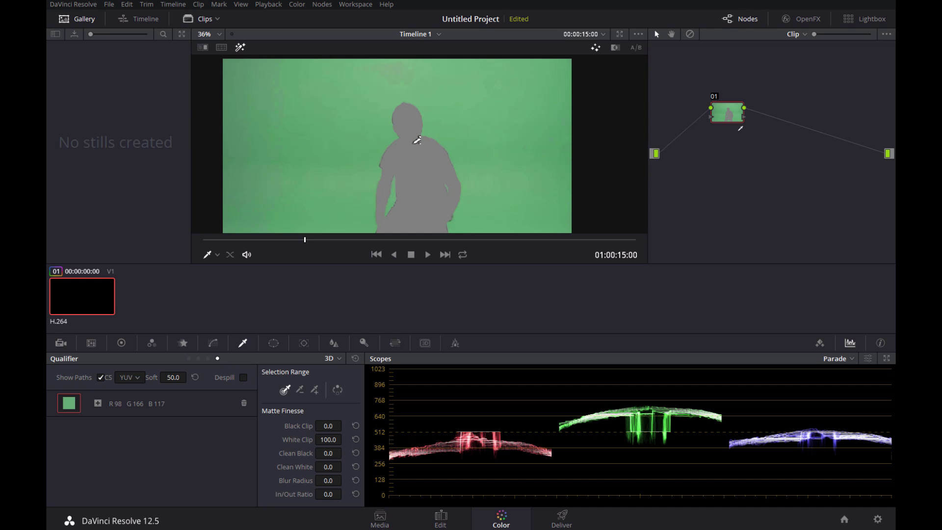
key("shift+h")
key("shift+h")
key("shift+h")
key("alt+shift+h")
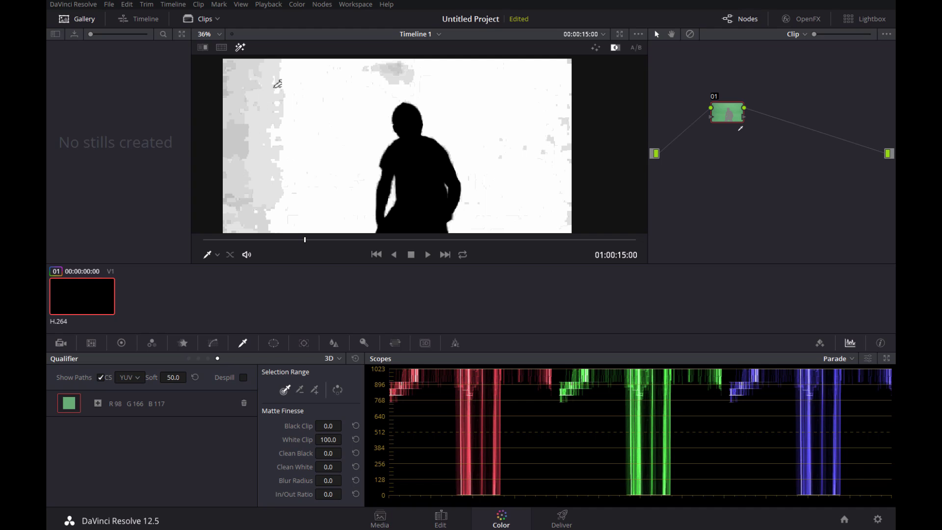
Add second and third green samples, then disable both to compare in highlight and matte views.
left_click(410, 71)
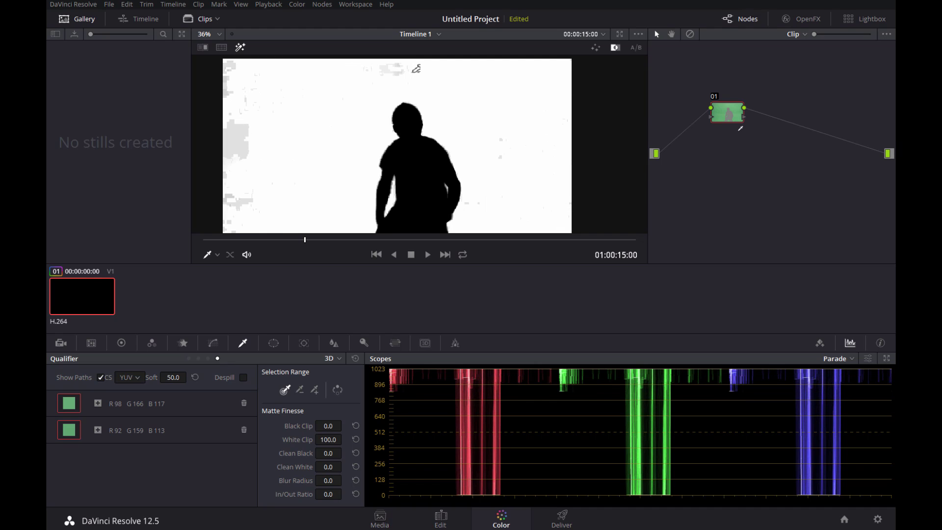
left_click(267, 128)
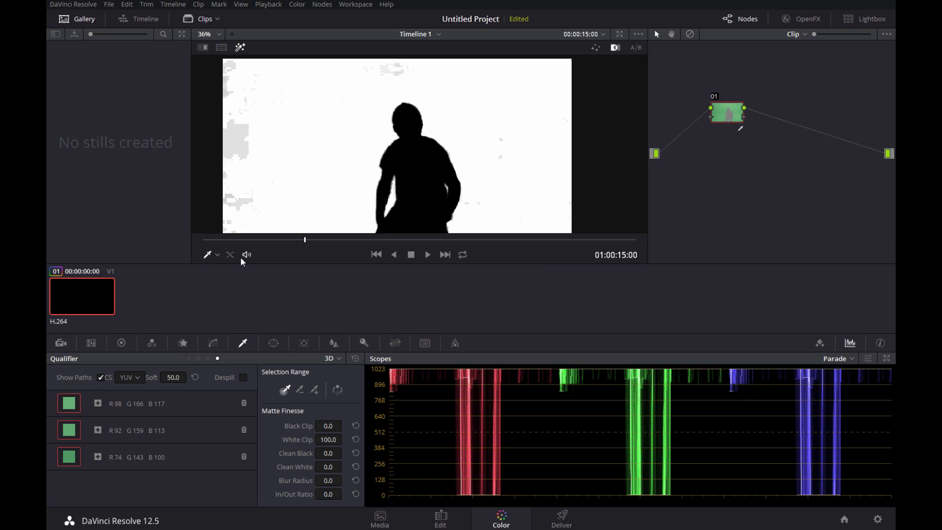
key("shift+h")
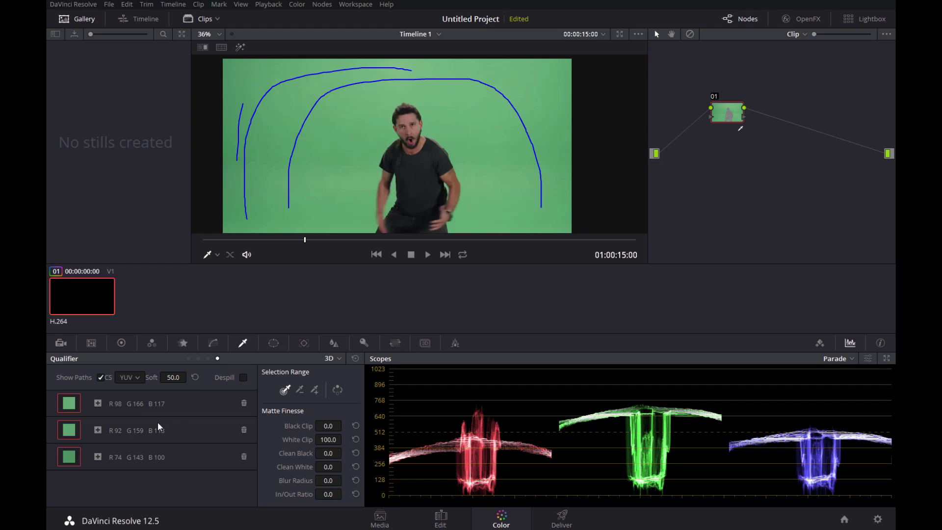
left_click(75, 458)
left_click(72, 429)
key("shift+h")
key("shift+h")
key("alt+shift+h")
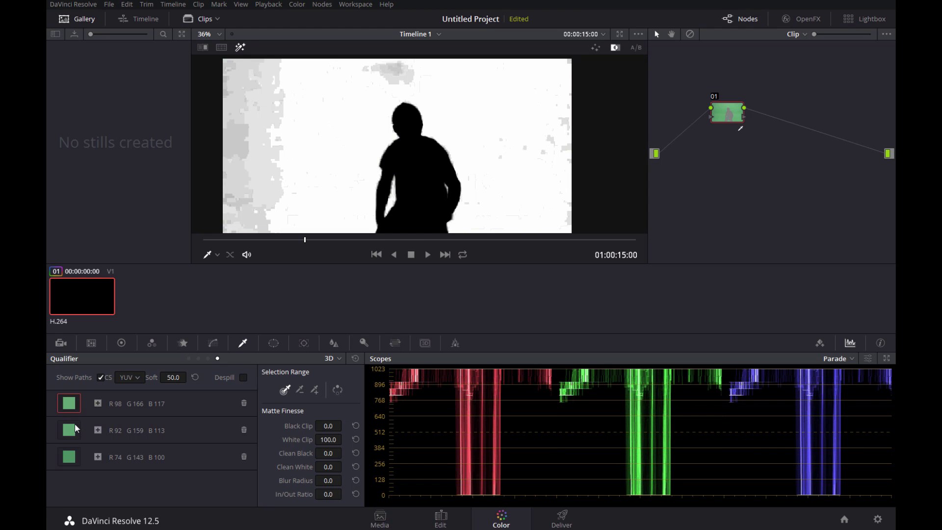
Toggle the second and third samples to compare, then delete the third sample.
left_click(73, 430)
left_click(73, 431)
left_click(72, 429)
left_click(72, 429)
left_click(72, 429)
left_click(72, 458)
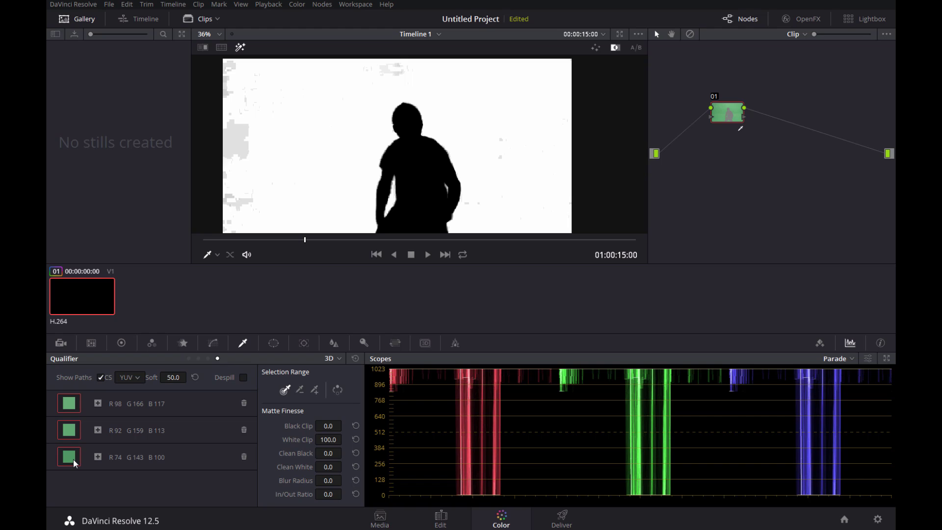
left_click(73, 458)
left_click(244, 456)
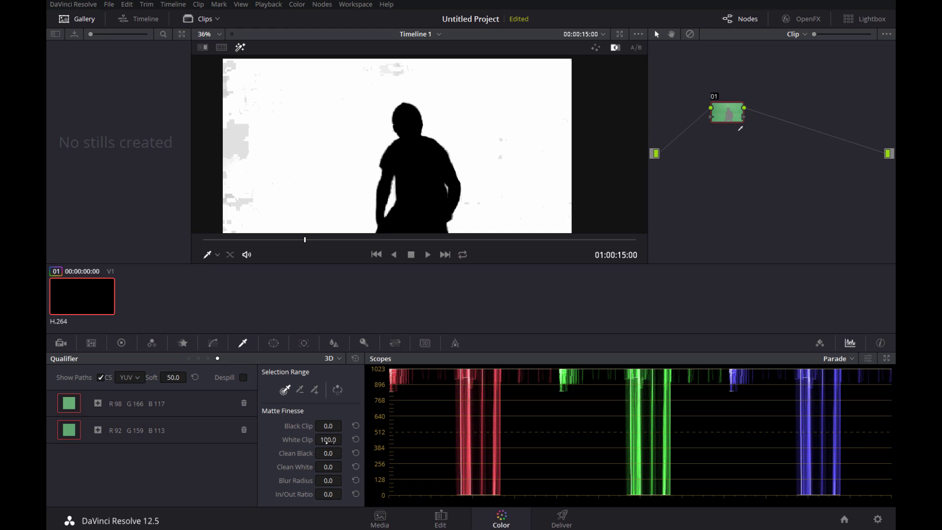
Lower Matte Finesse White Clip to 88.8 and inspect the matte's corners and edges up close.
mouse_move(326, 440)
left_mouse_down()
mouse_move(309, 440)
mouse_move(334, 441)
left_mouse_up()
left_click_drag(328, 439, 313, 439)
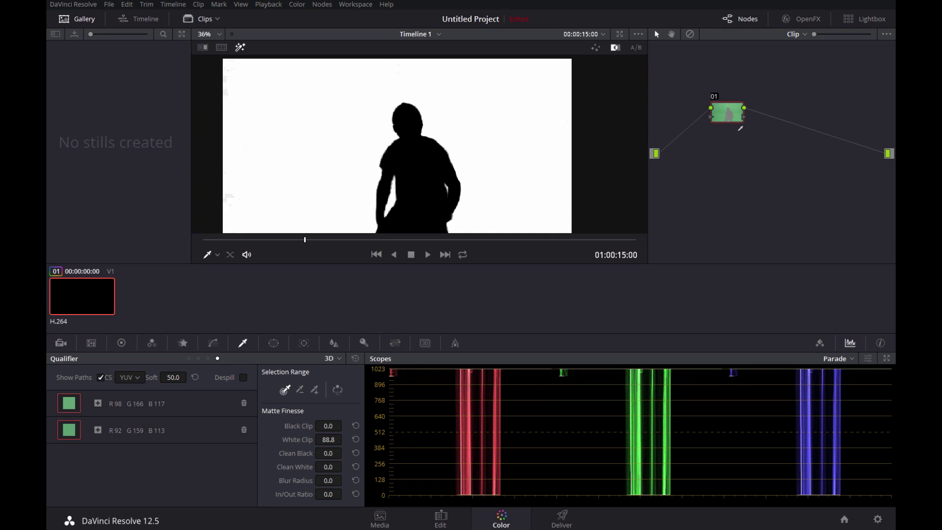
scroll(206, 89, "up", 3)
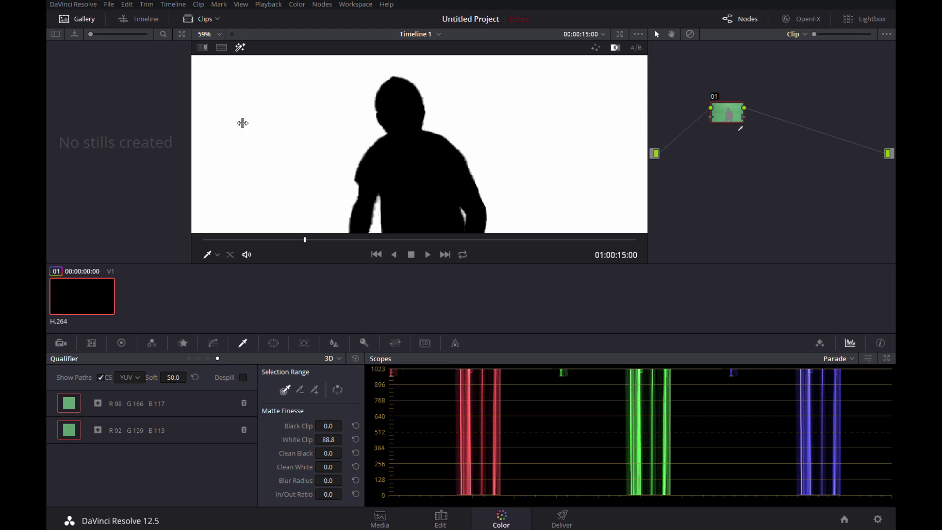
left_click_drag(252, 114, 353, 177)
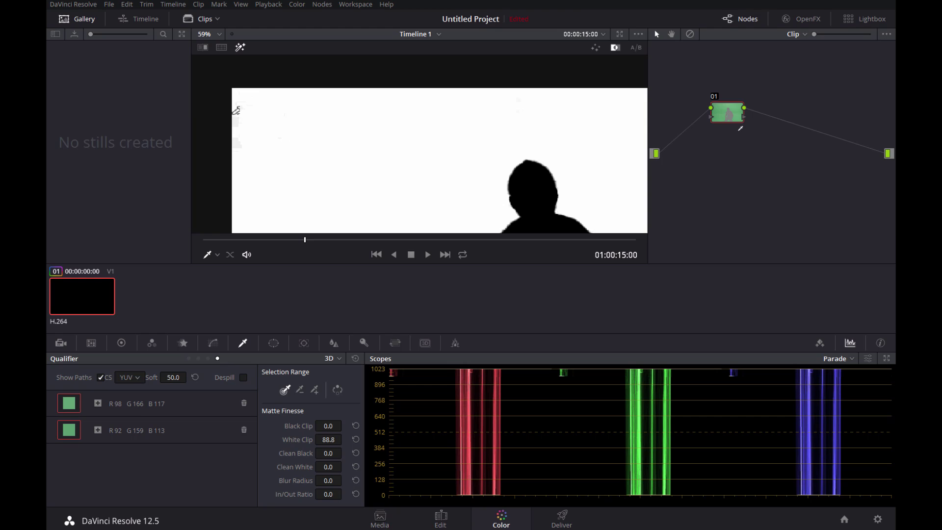
left_click_drag(423, 143, 294, 90)
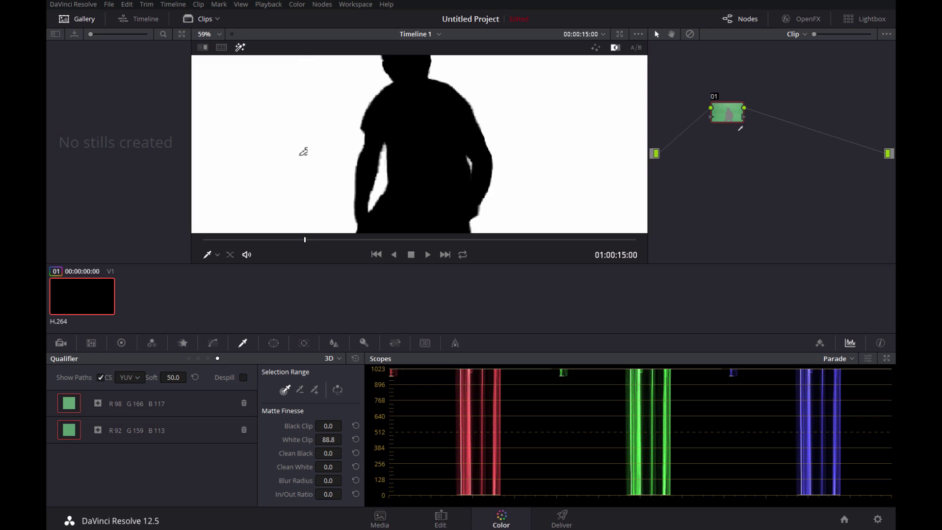
left_click_drag(304, 152, 396, 168)
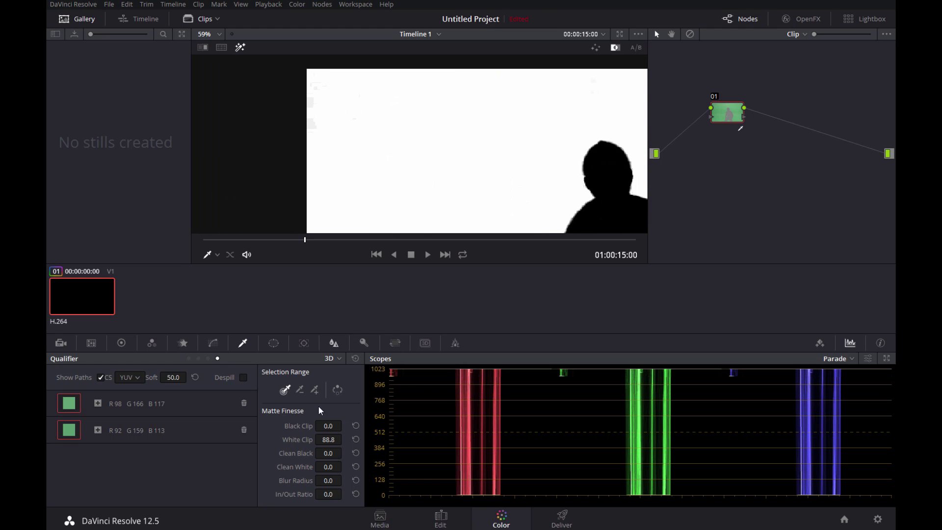
Set Matte Finesse Clean White to 2.5 and check the matte at different zoom levels.
left_click_drag(326, 468, 341, 468)
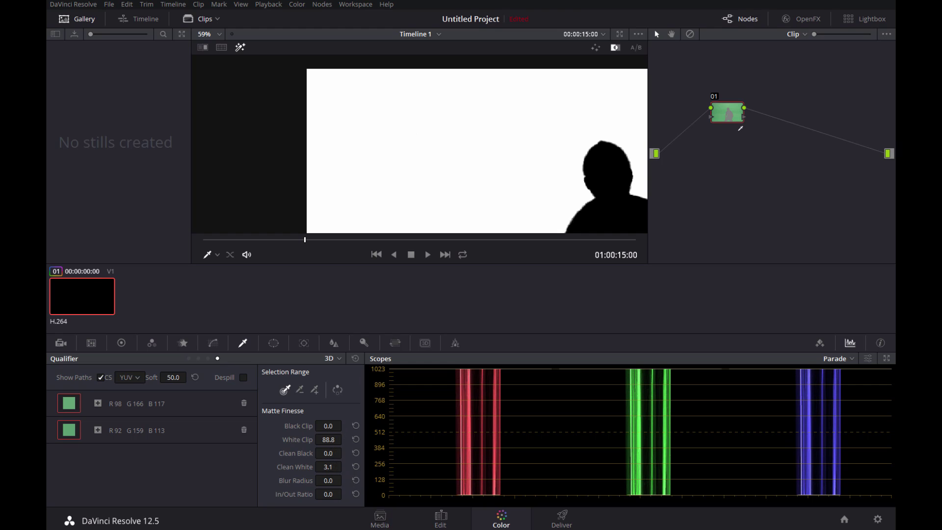
left_click_drag(328, 466, 321, 466)
scroll(412, 151, "down", 5)
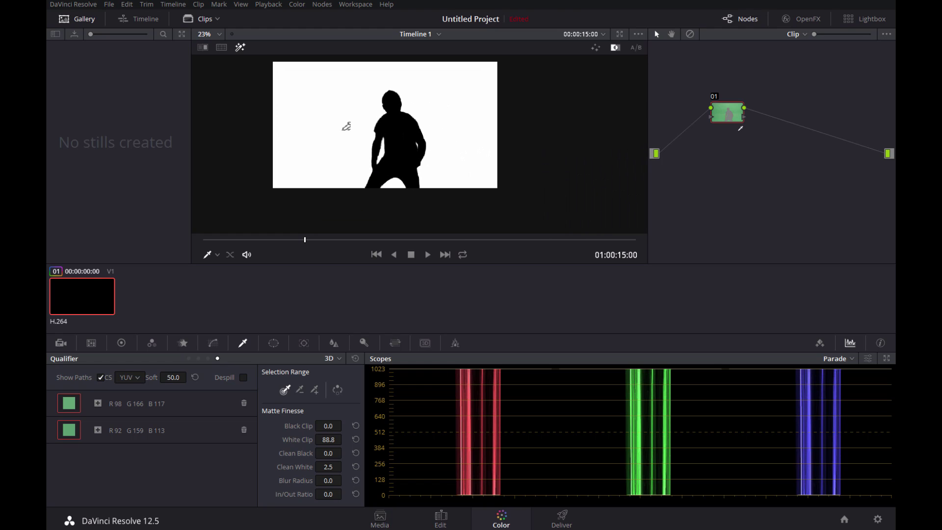
left_click_drag(347, 126, 343, 149)
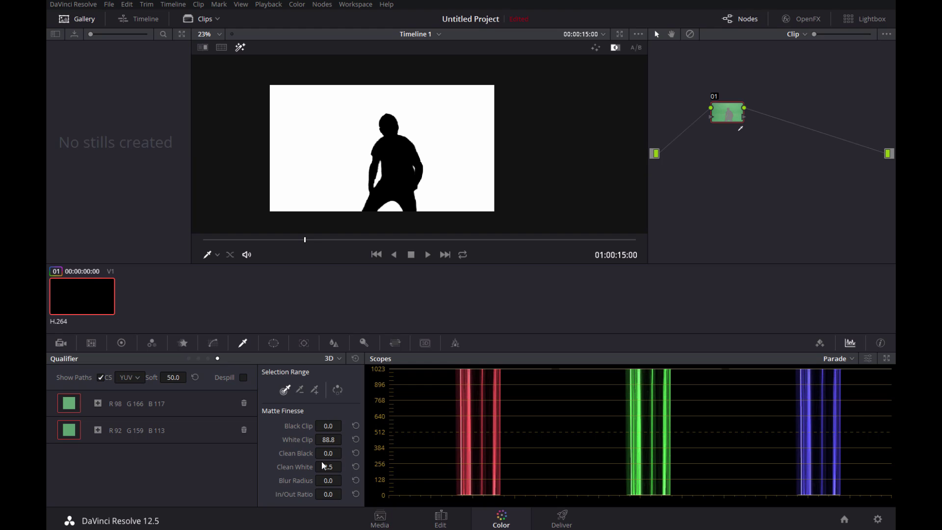
scroll(415, 177, "up", 2)
scroll(422, 188, "up", 2)
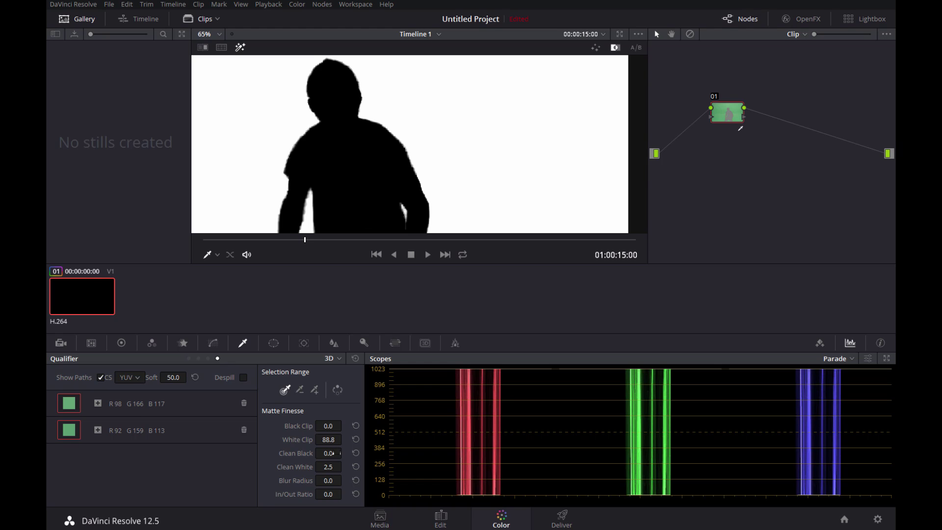
scroll(380, 183, "down", 5)
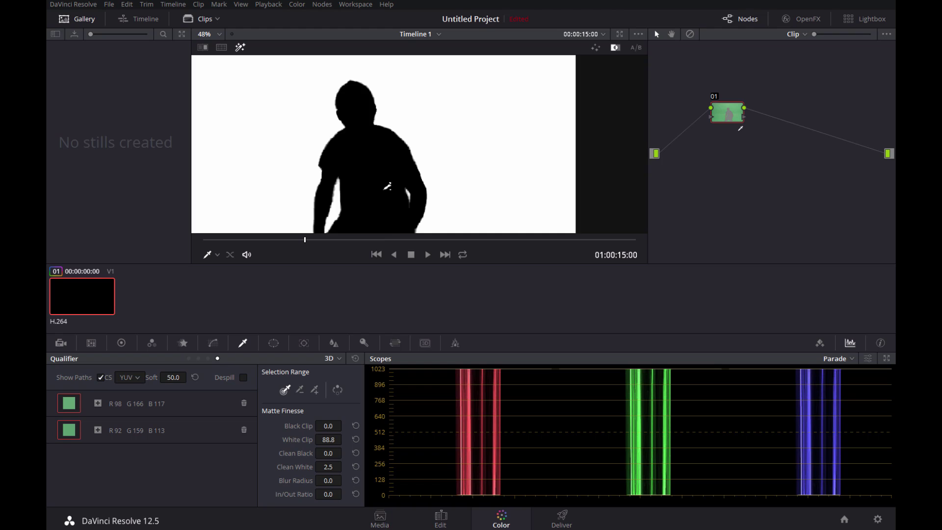
scroll(386, 185, "down", 2)
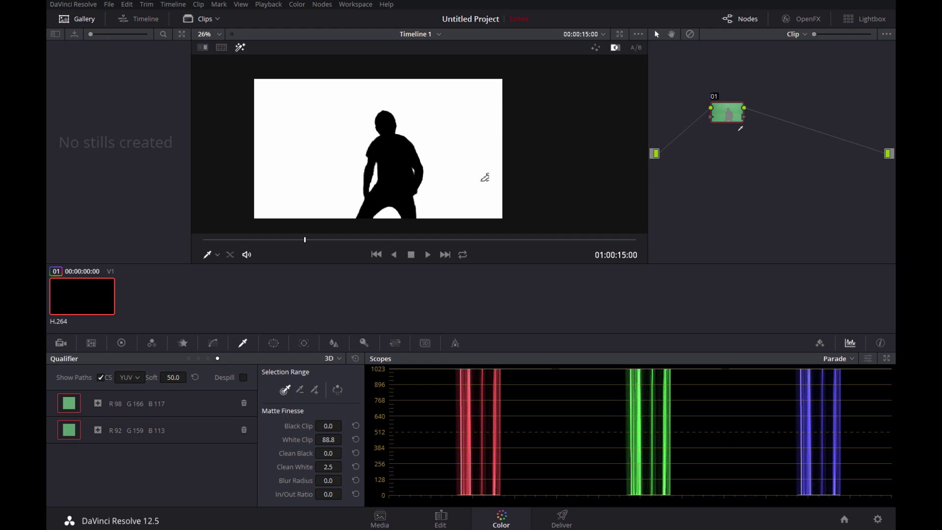
Preview the key in grey highlight mode and invert it so the subject is kept.
key("shift+h")
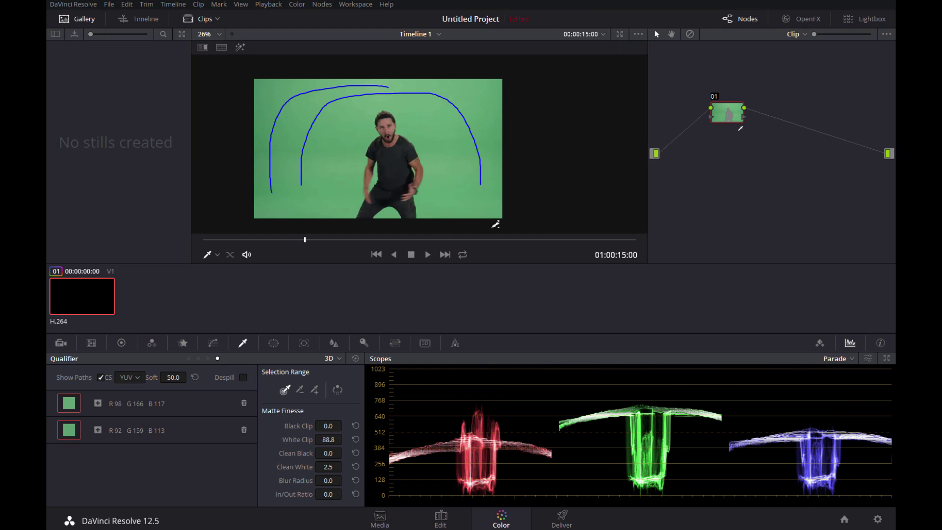
scroll(420, 159, "up", 5)
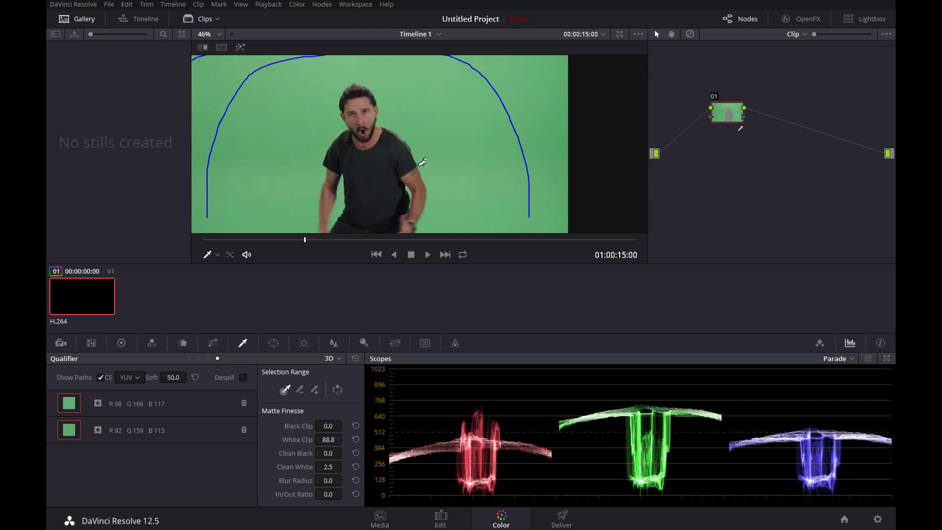
left_click_drag(342, 145, 411, 172)
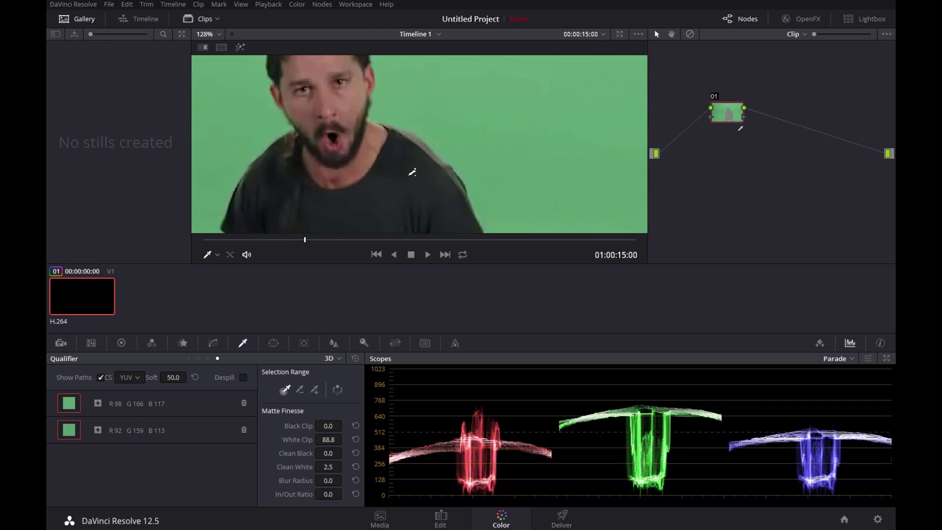
key("shift+h")
scroll(442, 147, "down", 5)
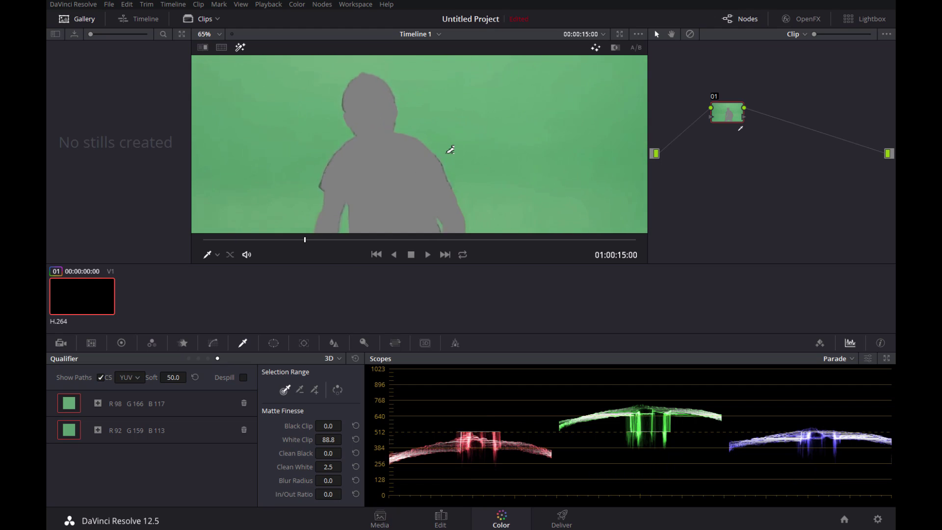
scroll(450, 148, "down", 2)
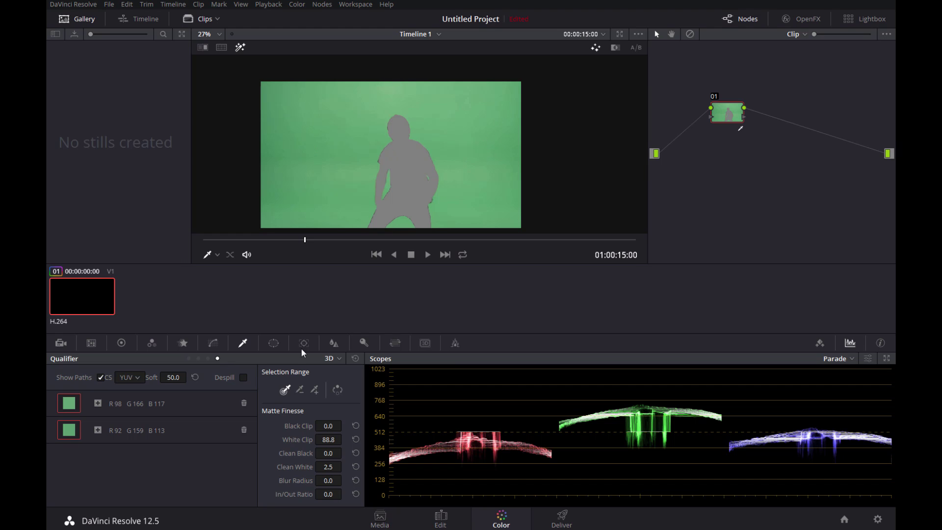
left_click(340, 393)
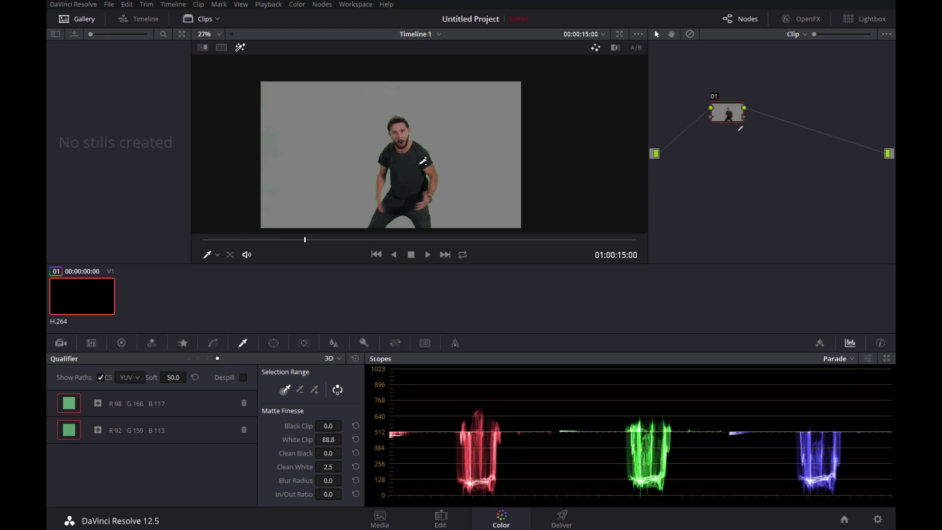
scroll(423, 161, "up", 8)
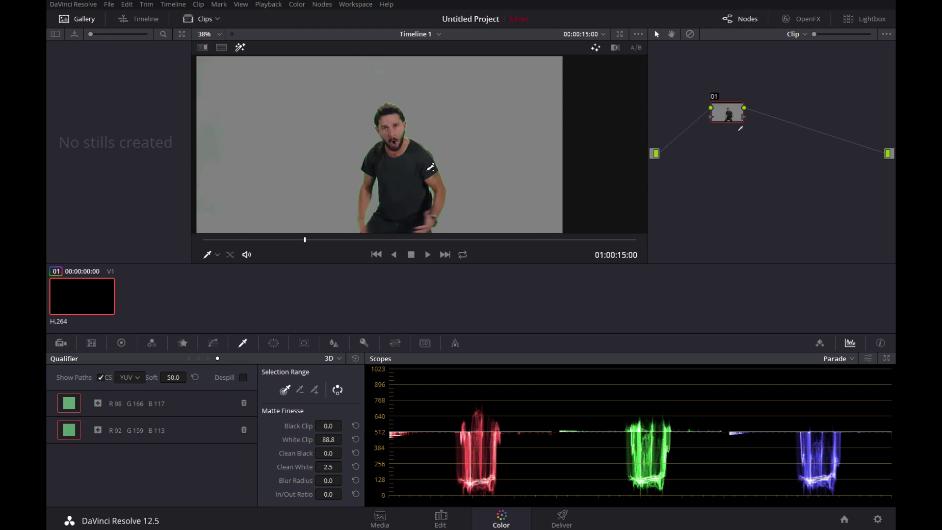
scroll(378, 184, "up", 1)
left_click_drag(378, 183, 419, 79)
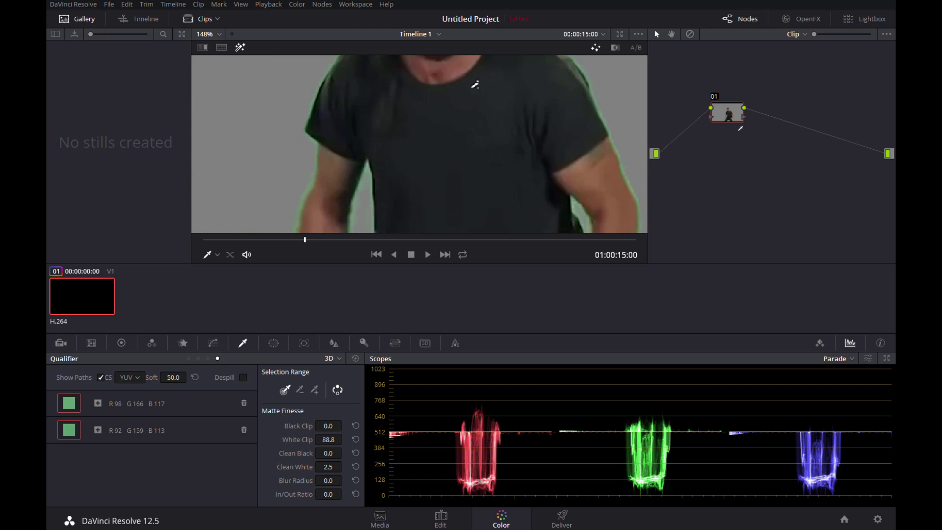
left_click_drag(328, 146, 319, 112)
scroll(337, 130, "down", 2)
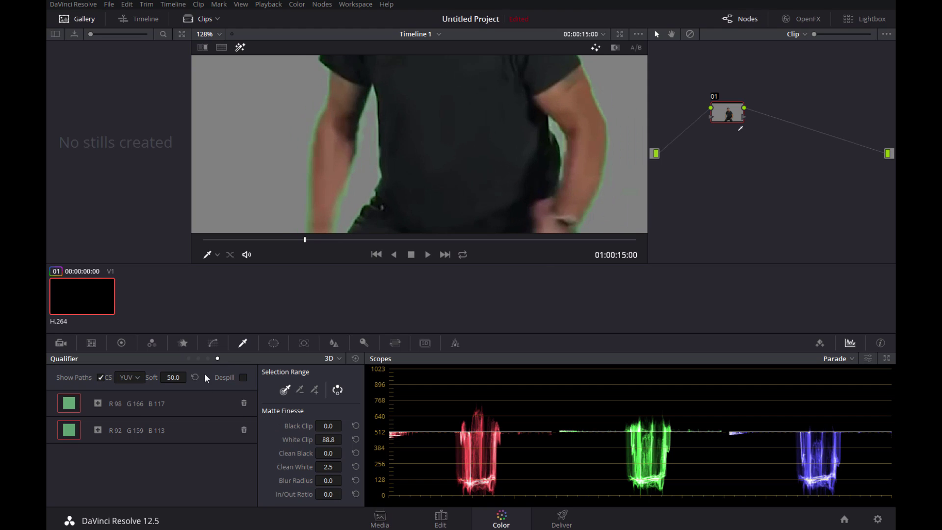
Turn on Despill, toggling it to compare the green fringe removal.
left_click(244, 378)
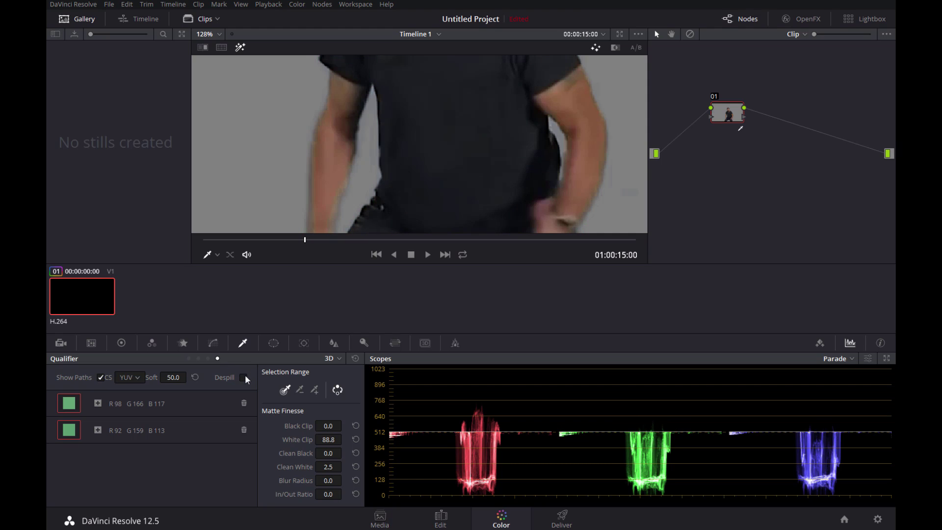
left_click(244, 377)
left_click(244, 377)
left_click(244, 377)
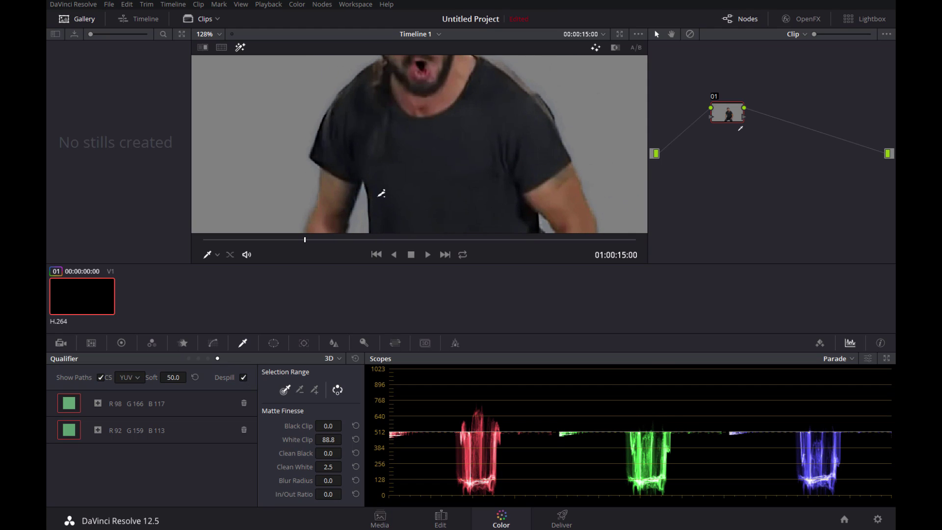
scroll(381, 193, "down", 5)
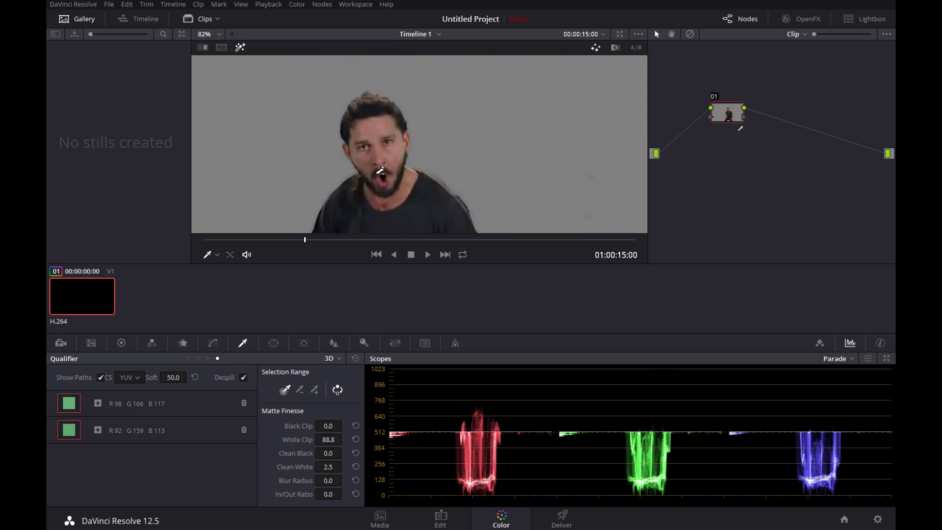
scroll(381, 170, "down", 8)
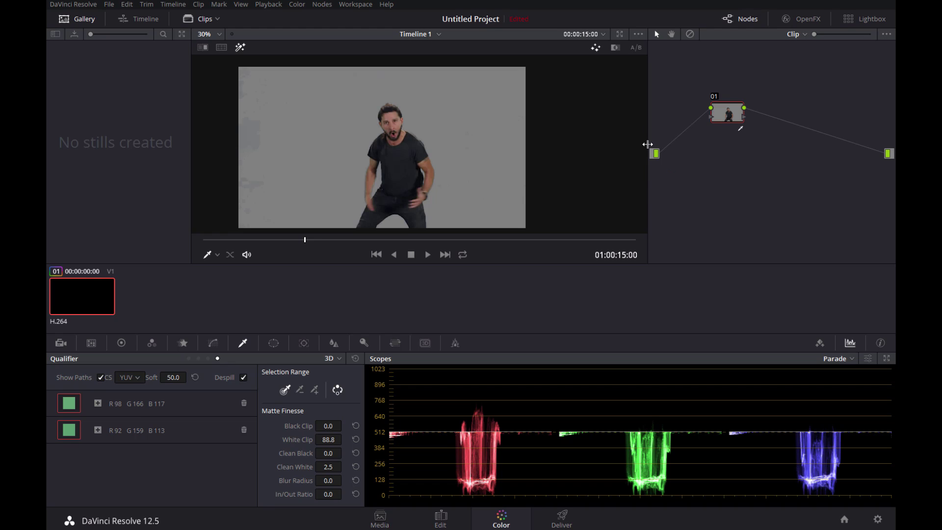
Add an alpha output to the node graph and connect node 01's output to it.
right_click(779, 167)
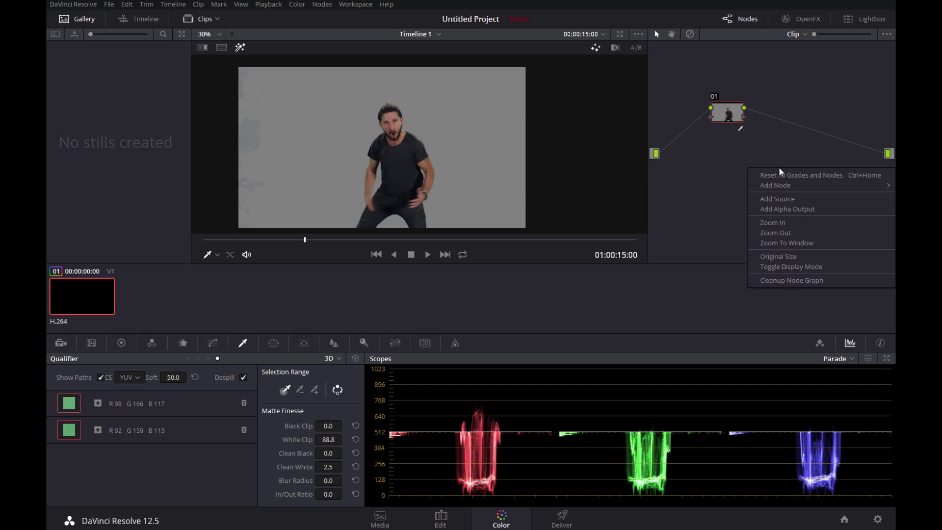
left_click(780, 209)
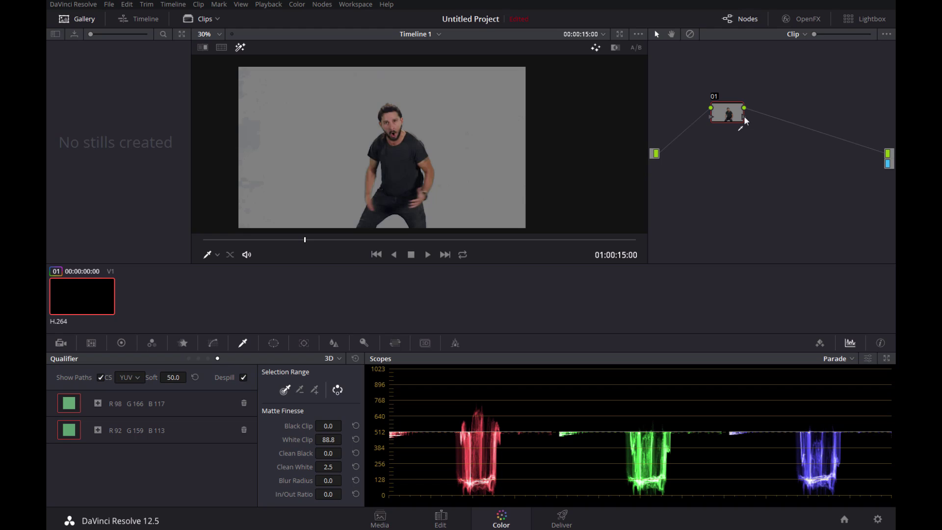
left_click_drag(758, 128, 891, 168)
left_click_drag(716, 118, 703, 115)
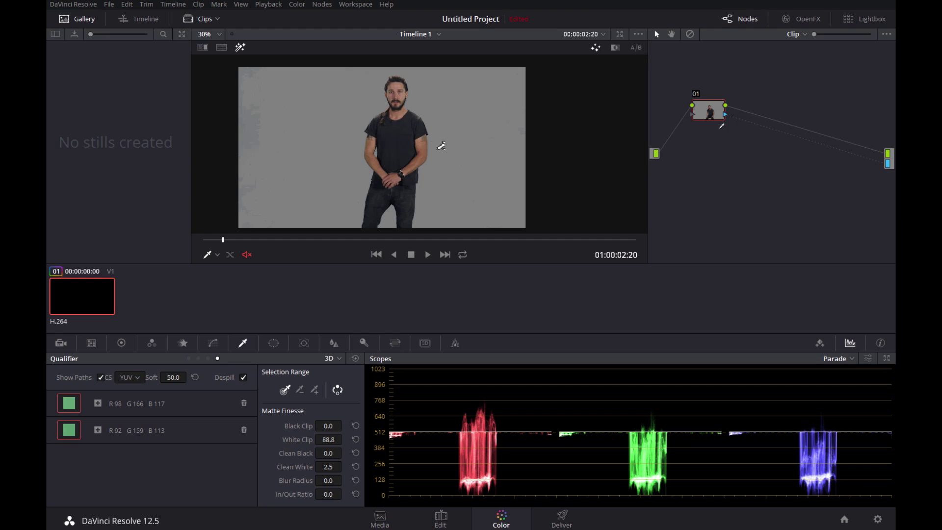
On the Edit page, move the green-screen clip to V2 and place C2109 on V1.
left_click(443, 515)
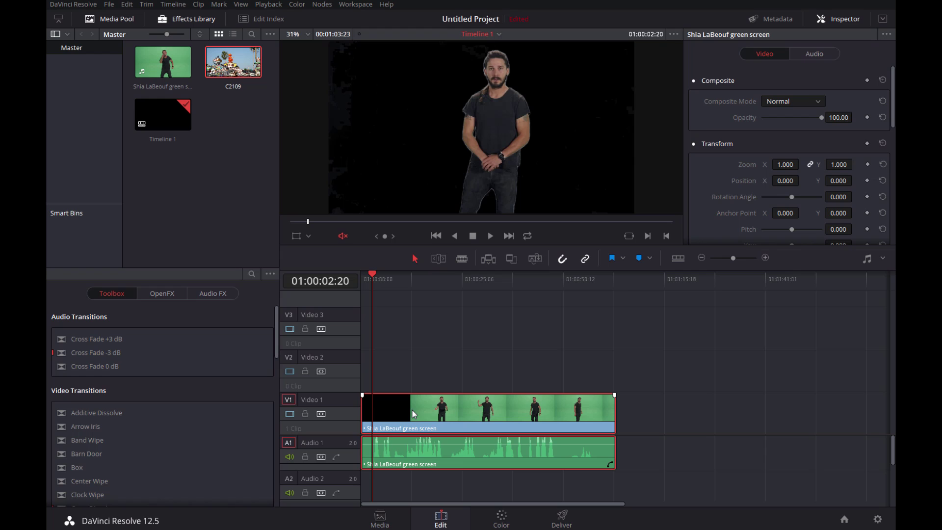
left_click_drag(409, 388, 407, 380)
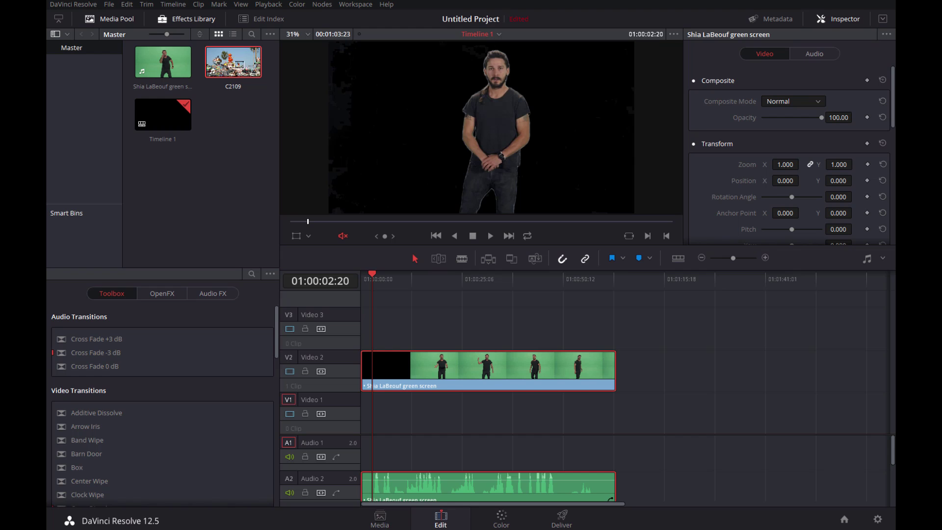
left_click_drag(238, 66, 388, 410)
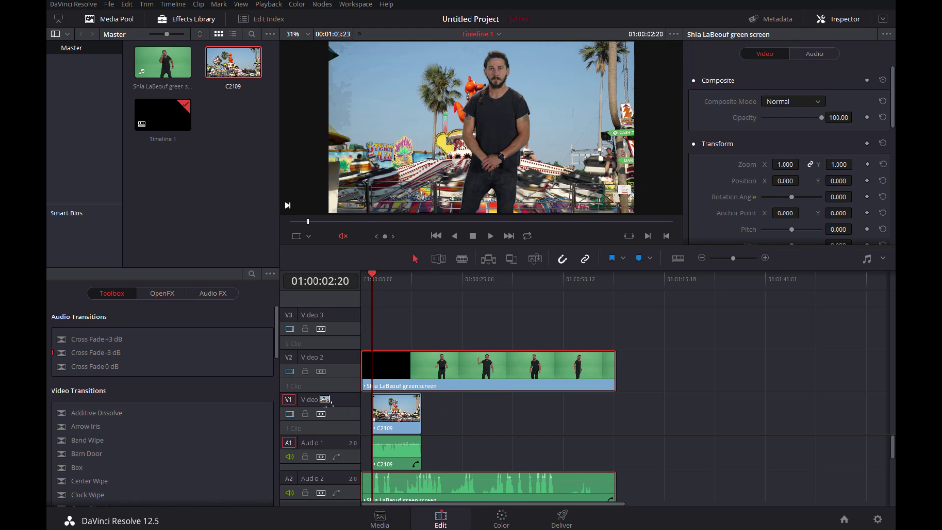
Scrub to the composited section and play back the keyed subject over C2109.
left_click(414, 290)
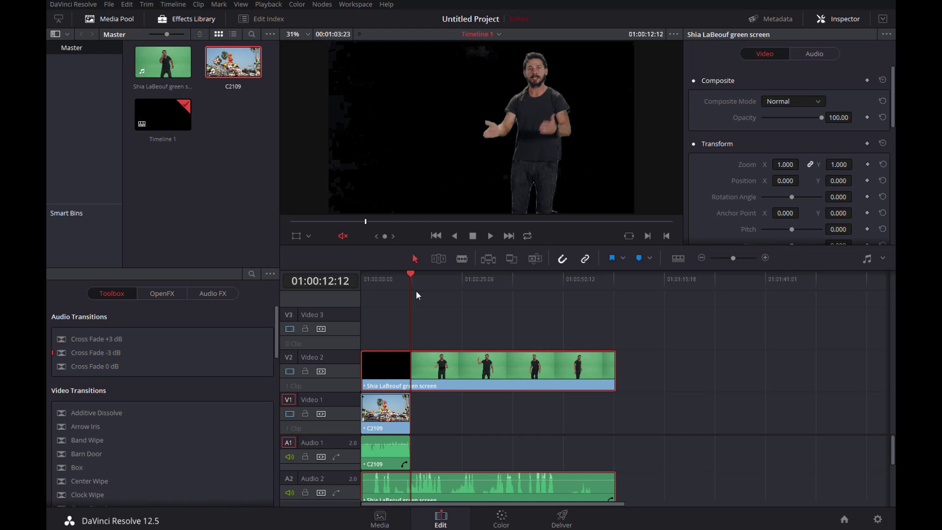
left_click(392, 278)
left_click_drag(392, 278, 379, 275)
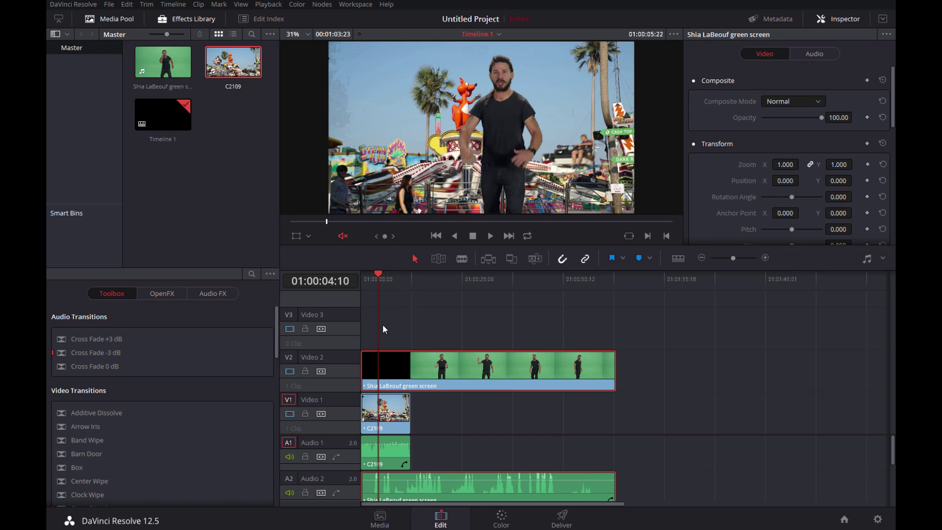
key("space")
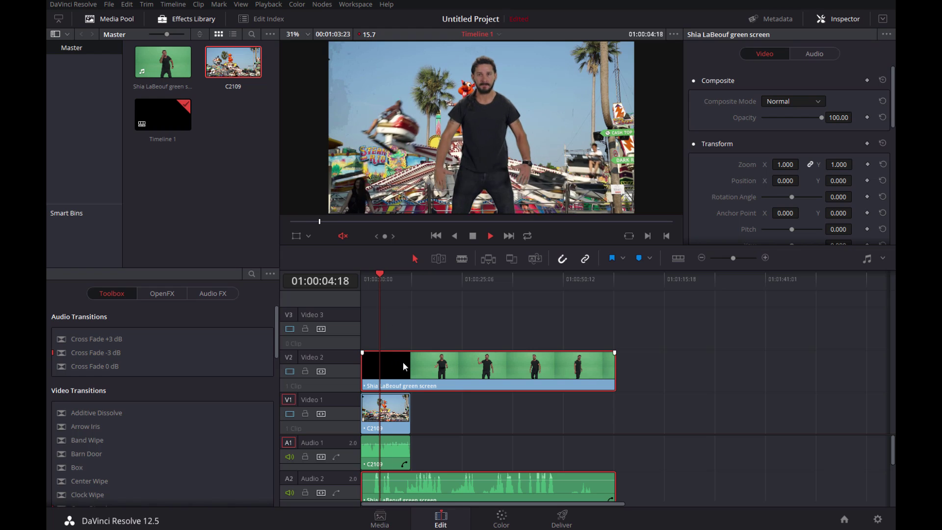
key("space")
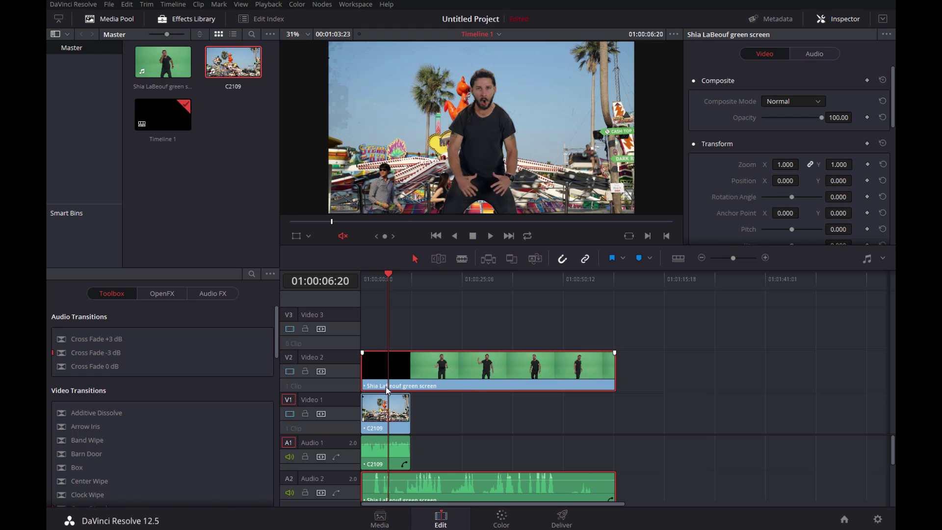
mouse_move(390, 411)
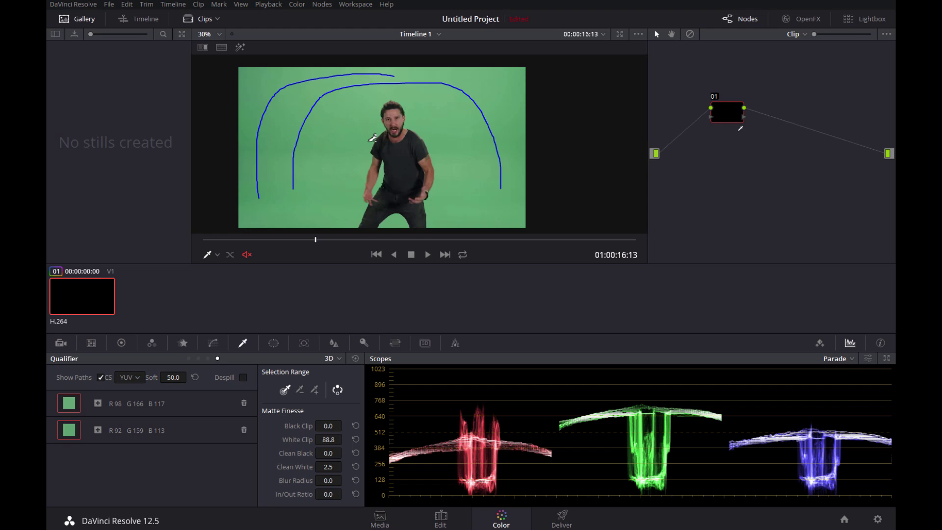
Preview the grey matte, reset the qualifier Soft value to 0, then drag it higher.
key("shift+h")
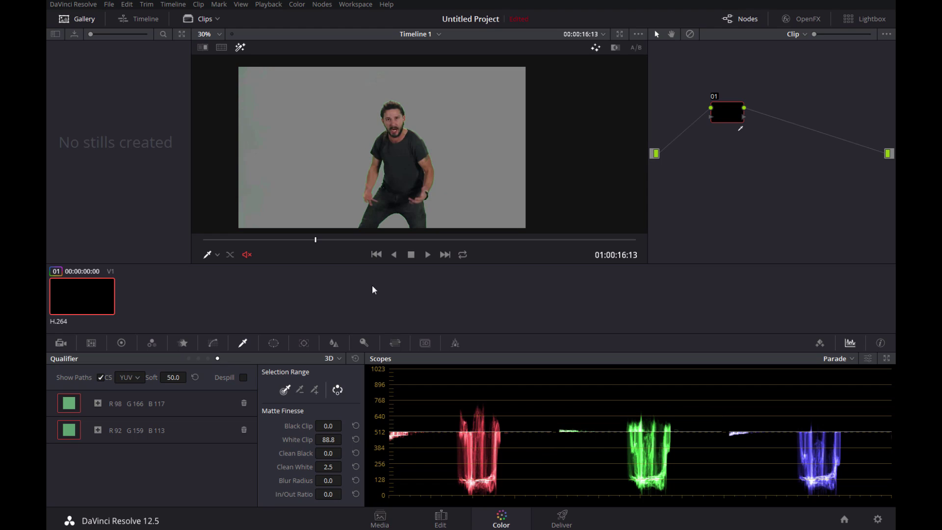
scroll(412, 148, "up", 4)
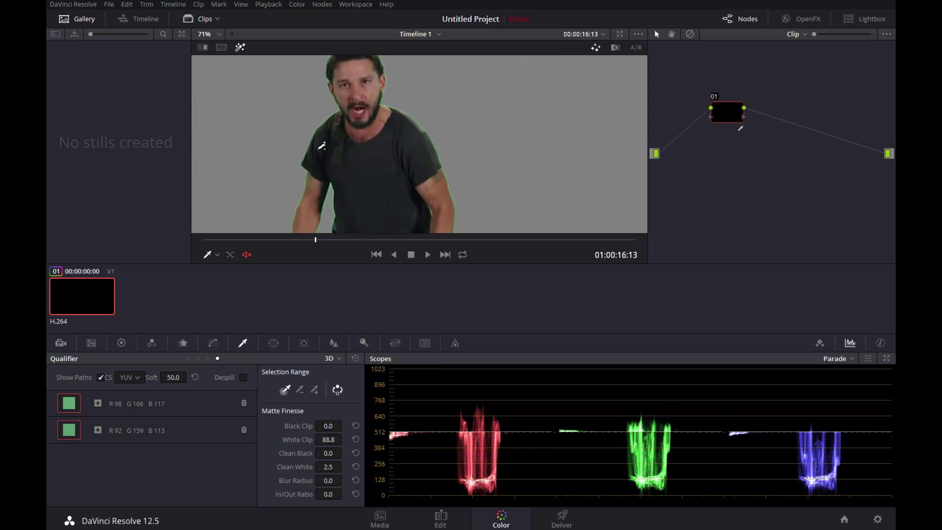
scroll(321, 146, "up", 1)
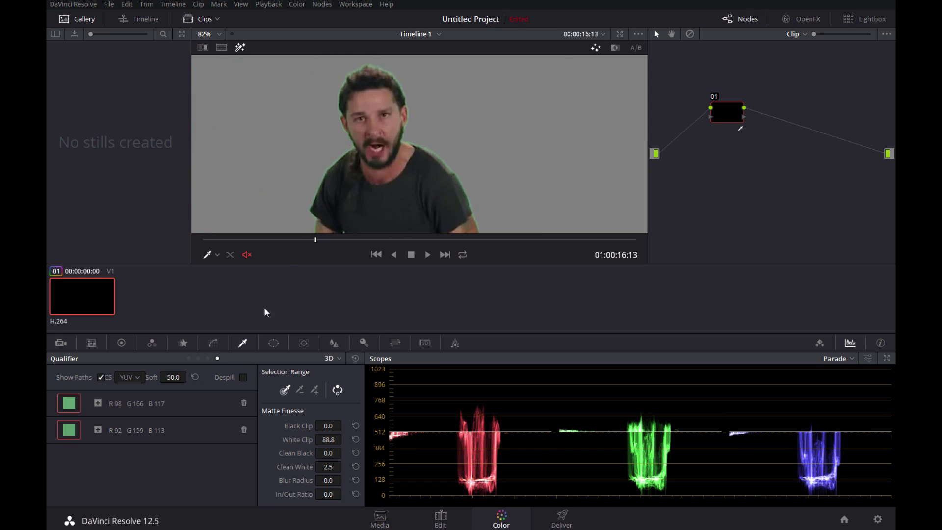
double_click(166, 378)
type("0")
key("Return")
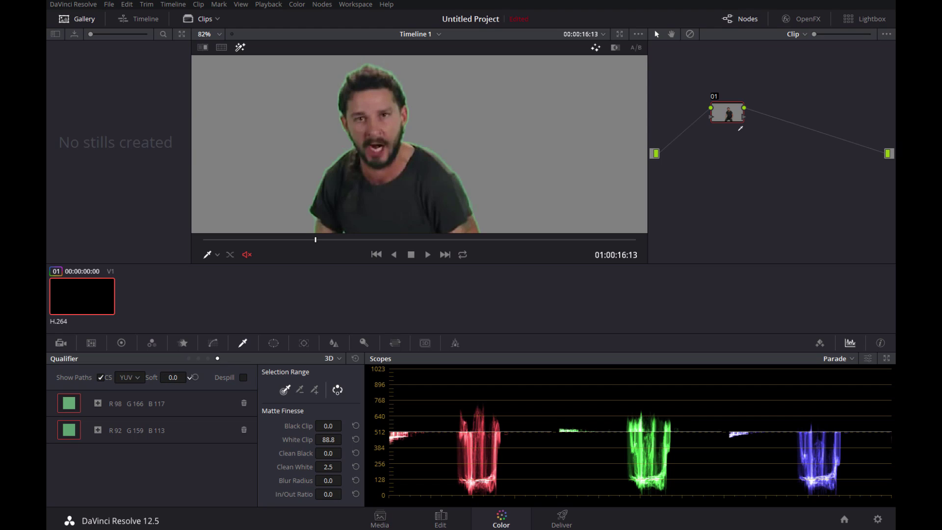
scroll(344, 144, "up", 4)
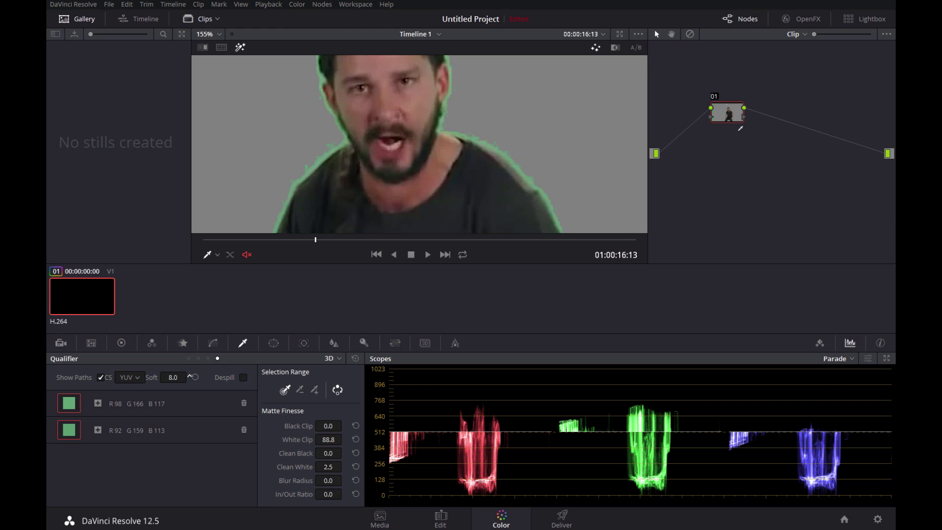
left_click_drag(173, 377, 246, 377)
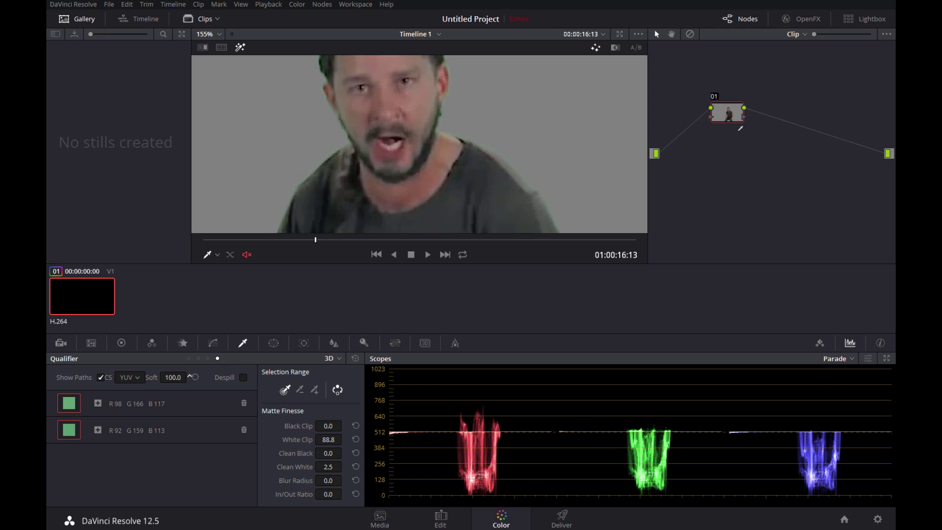
scroll(277, 205, "down", 5)
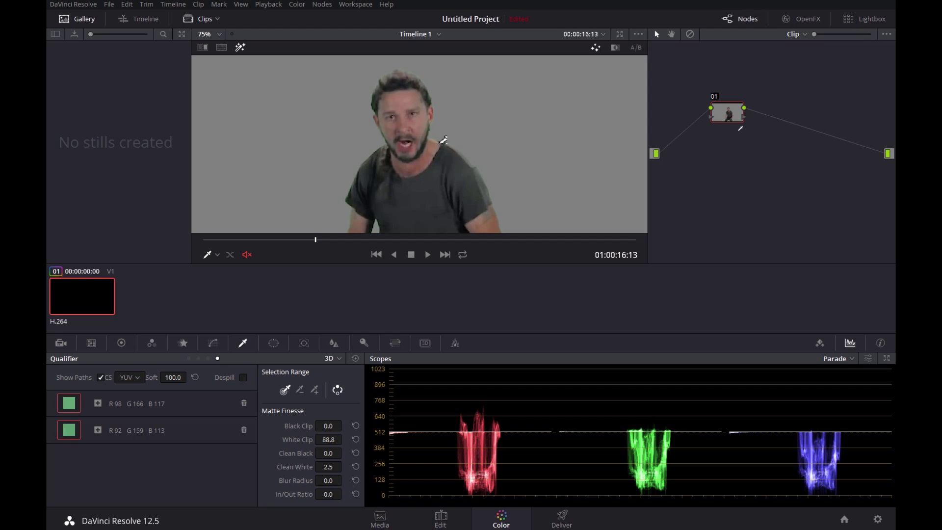
Enter 50 as the qualifier Soft value and check the softened edge.
left_click(174, 376)
type("50")
key("Return")
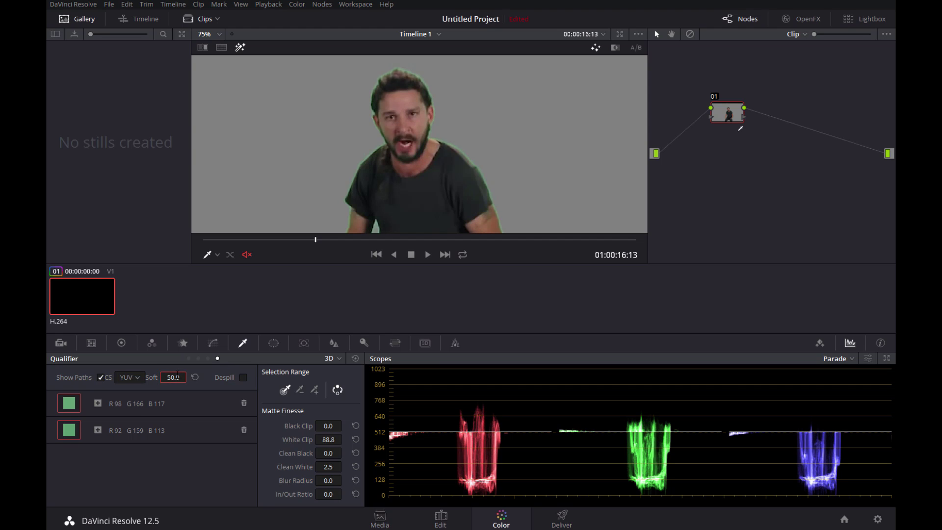
scroll(325, 93, "down", 5)
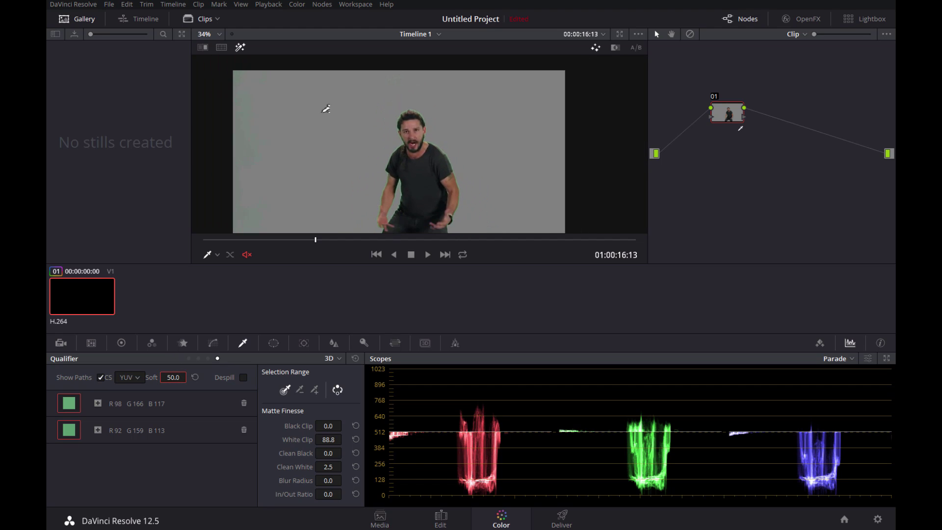
scroll(322, 132, "up", 4)
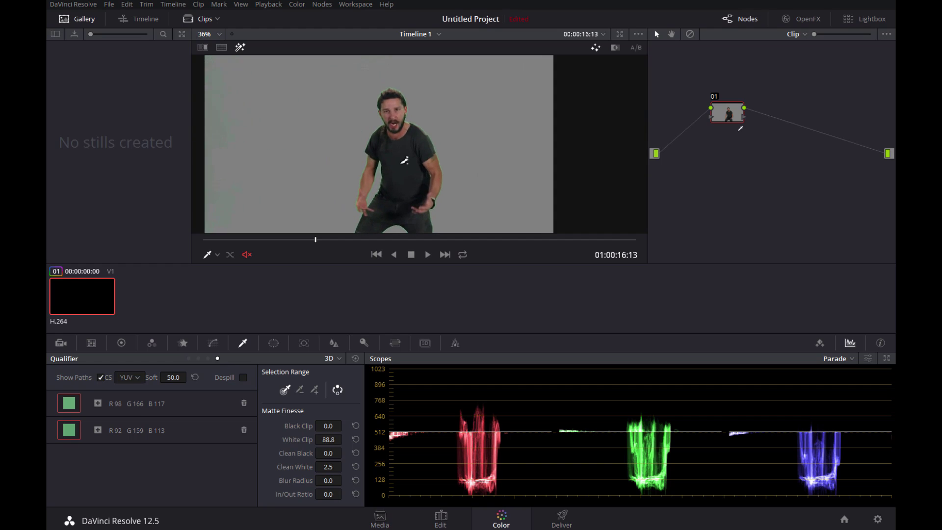
scroll(412, 176, "down", 2)
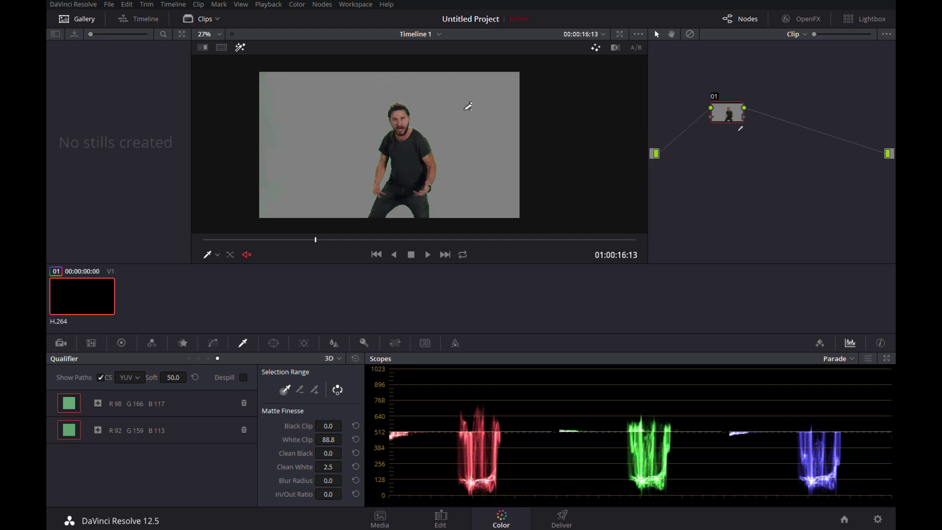
With highlight off, subtract two dark shirt samples from the key using the subtract picker.
key("shift+h")
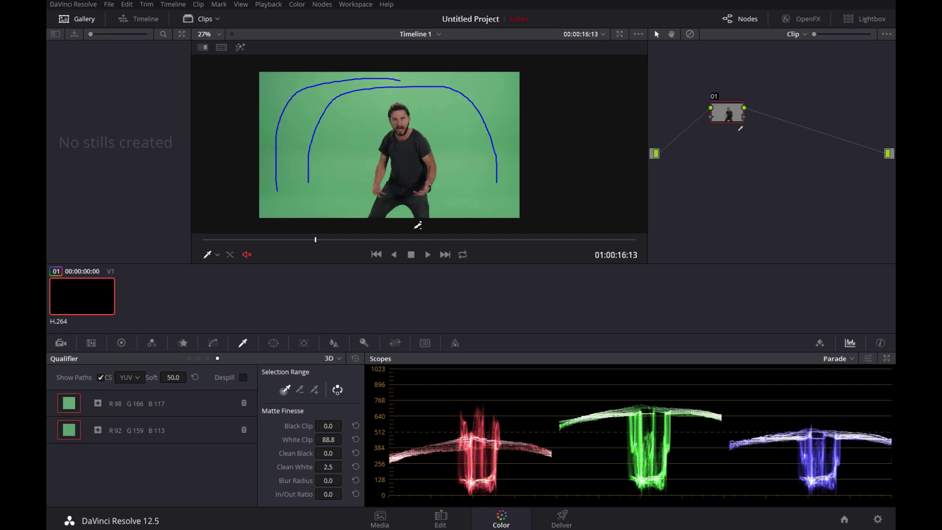
left_click(300, 390)
left_click_drag(394, 150, 407, 183)
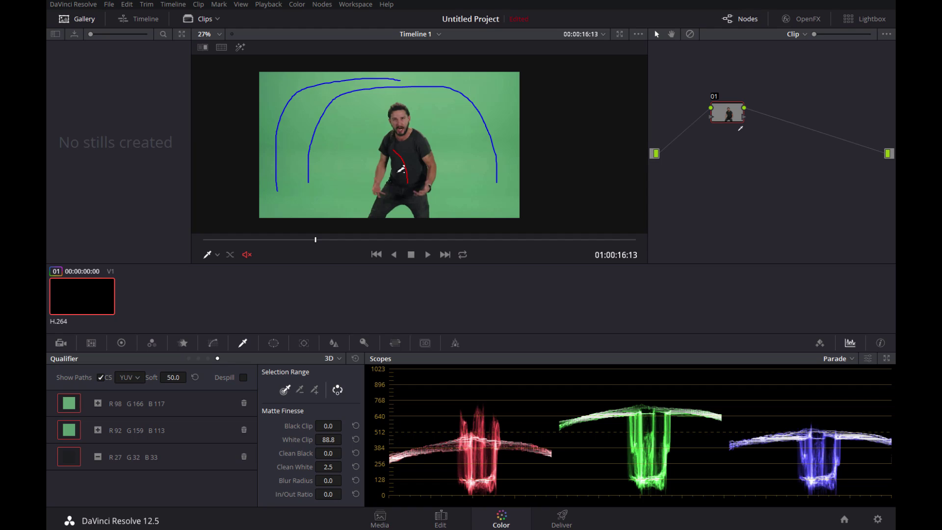
mouse_move(405, 146)
left_mouse_down()
mouse_move(417, 156)
mouse_move(421, 190)
left_mouse_up()
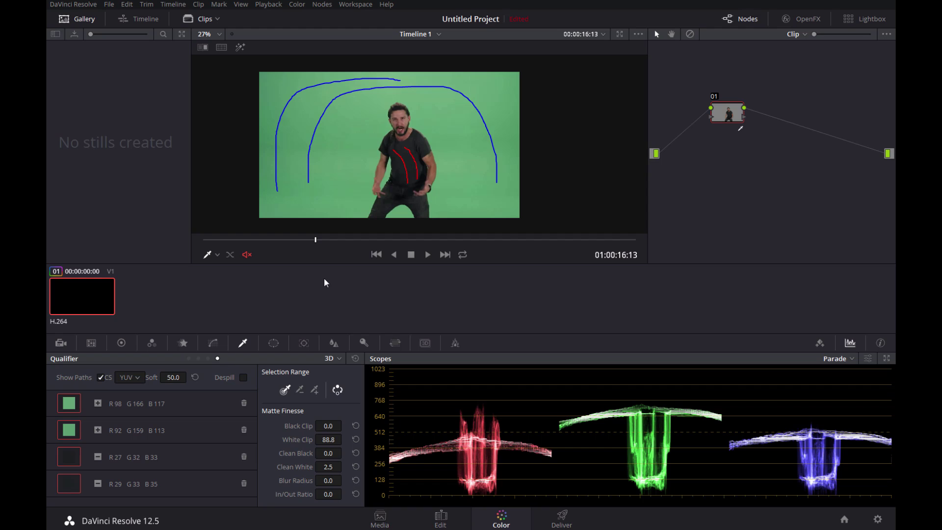
Delete all four colour samples from the 3D qualifier.
left_click(244, 484)
left_click(244, 457)
left_click(243, 430)
left_click(244, 404)
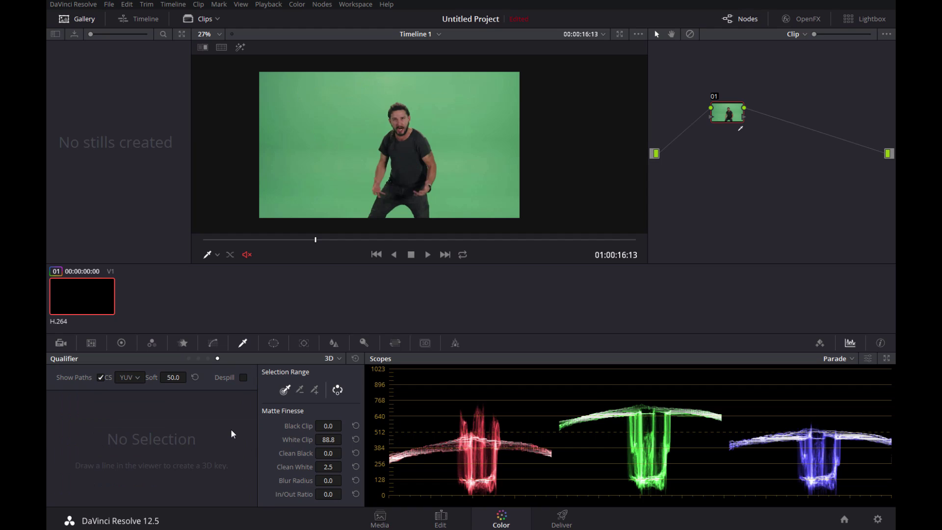
Review the qualifier colour space options, leaving it set to YUV.
left_click(133, 377)
left_click(125, 378)
left_click(132, 379)
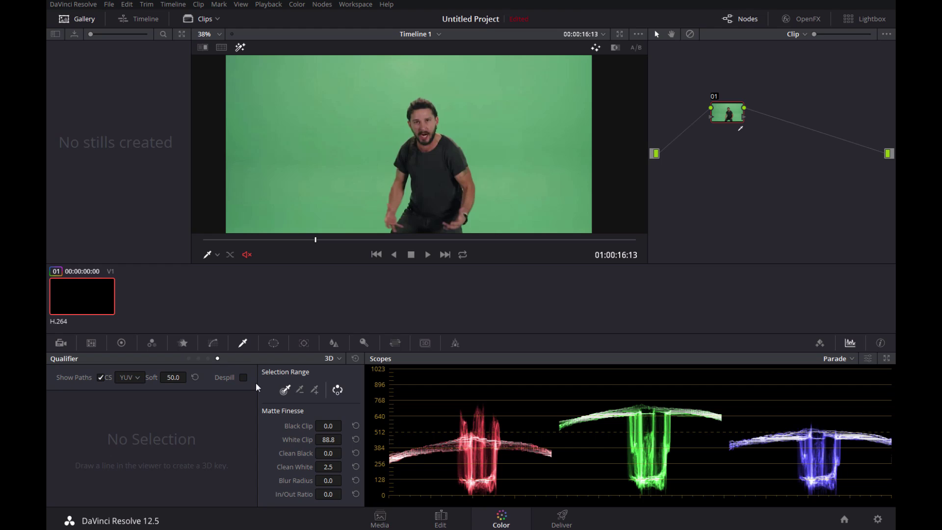
Sample the green backdrop (R 101 G 169 B 120) and show the key as a black-and-white matte.
left_click(534, 192)
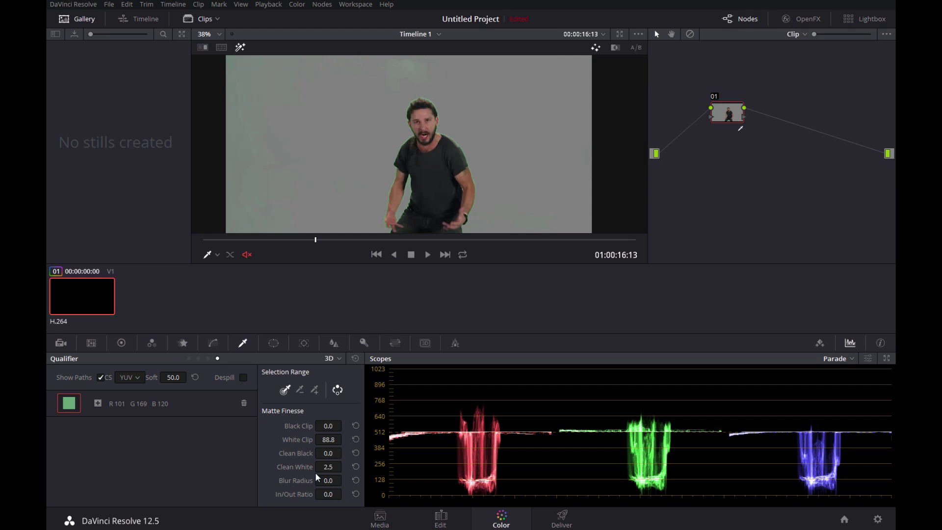
key("shift+h")
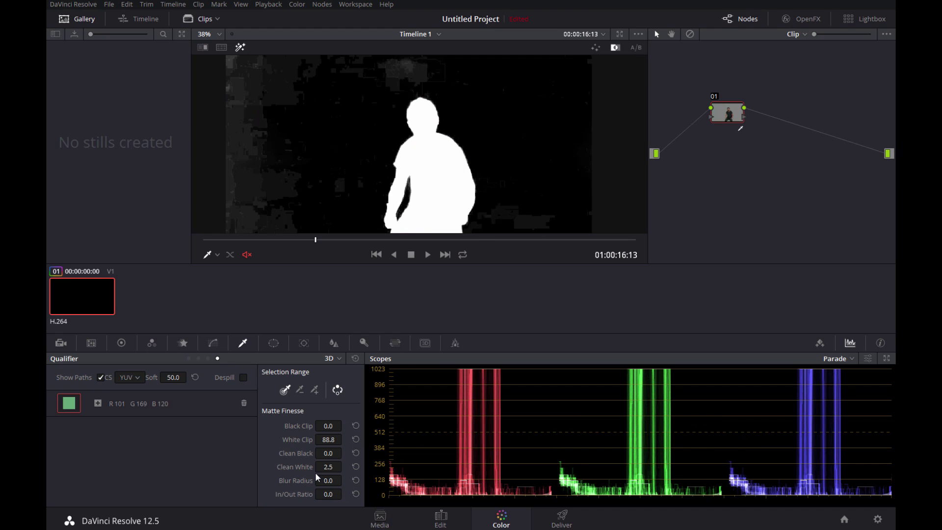
scroll(421, 211, "up", 5)
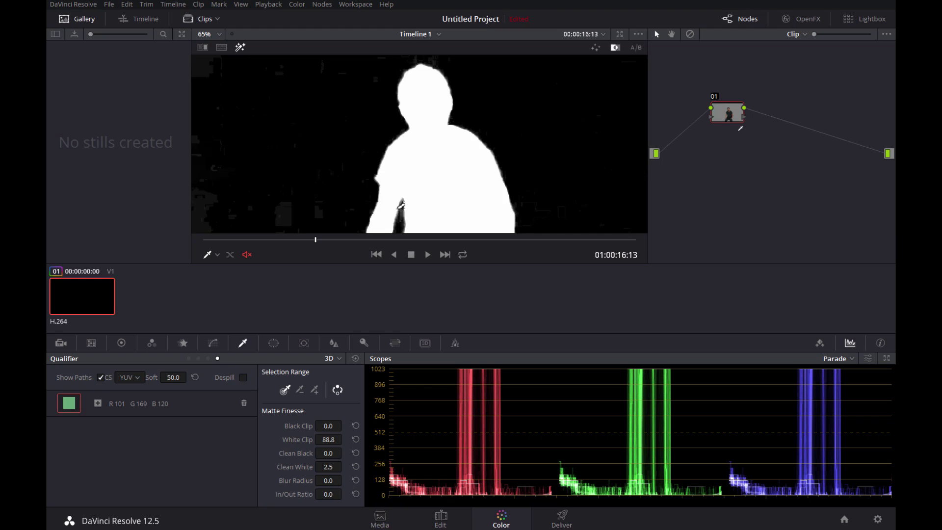
Raise the matte Blur Radius, then reset it to 0.0 for sharp edges.
mouse_move(328, 480)
left_mouse_down()
mouse_move(387, 479)
mouse_move(328, 480)
mouse_move(330, 470)
left_mouse_up()
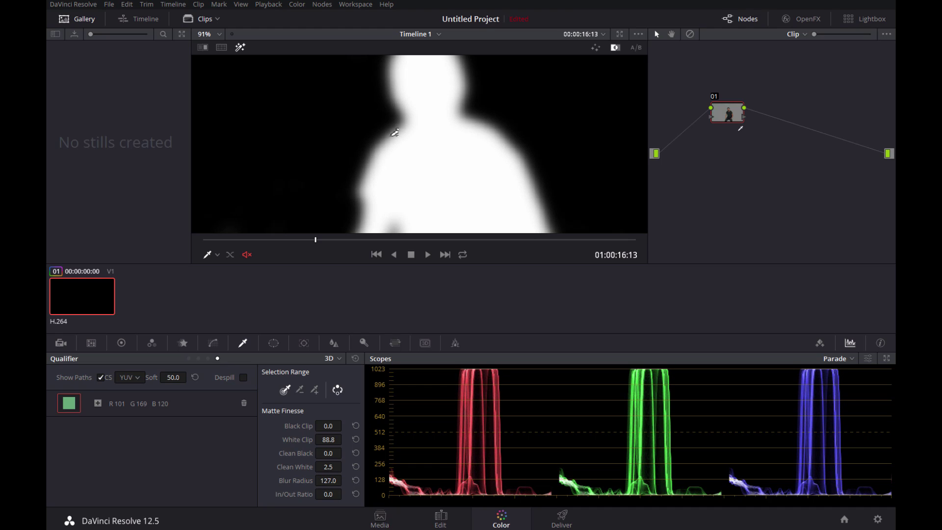
left_click(356, 480)
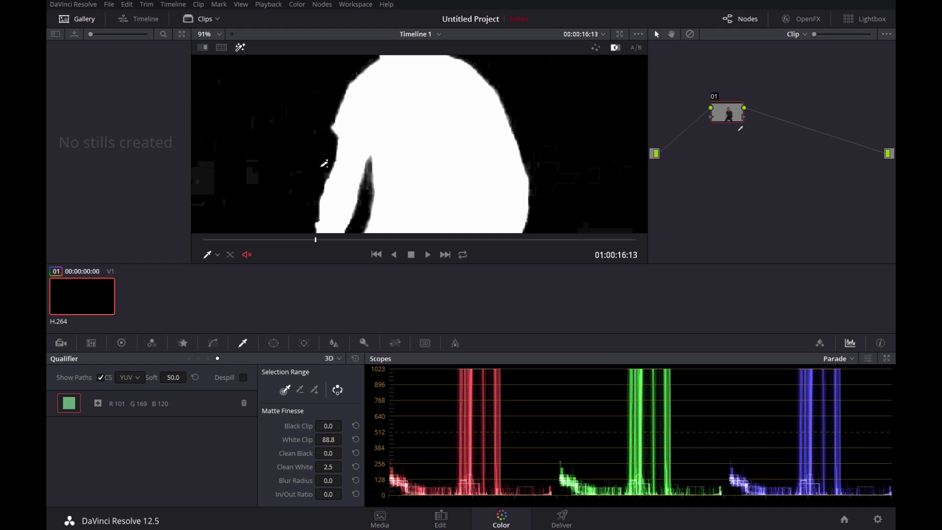
scroll(322, 163, "down", 3)
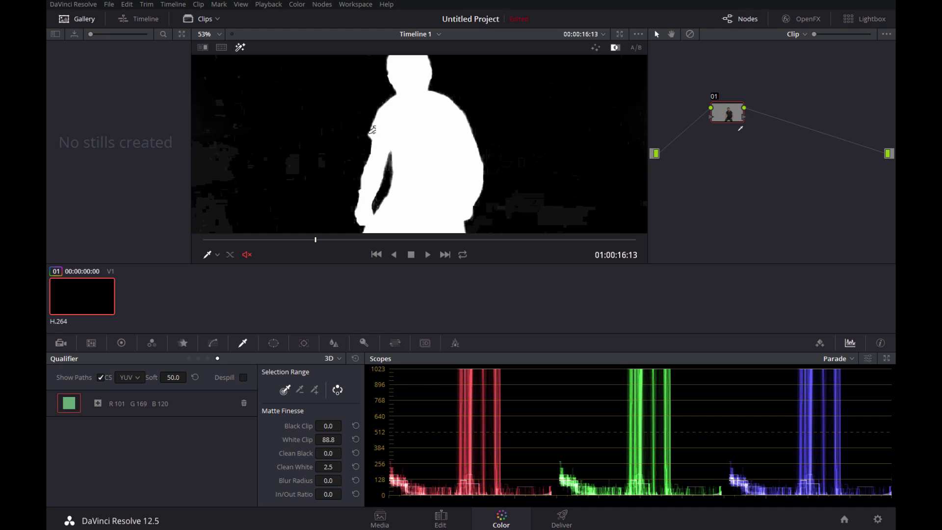
left_click_drag(323, 494, 358, 491)
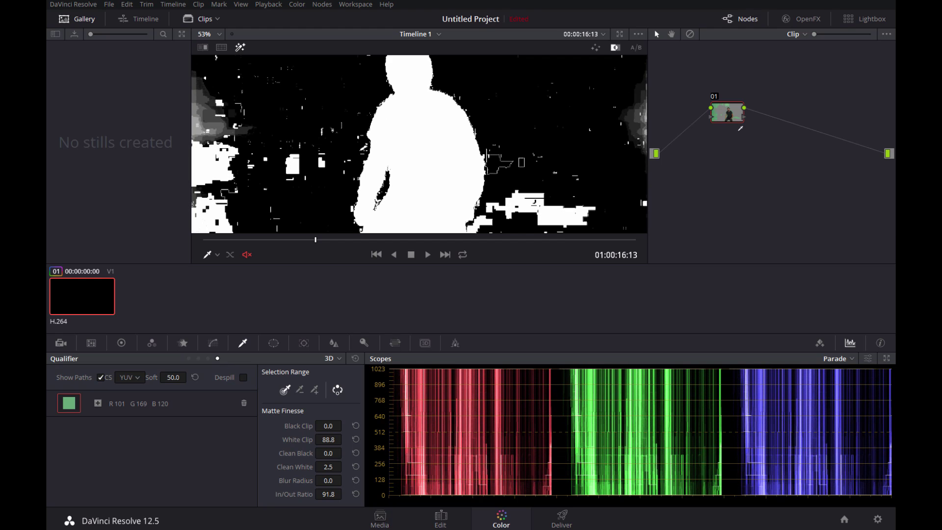
left_click(354, 494)
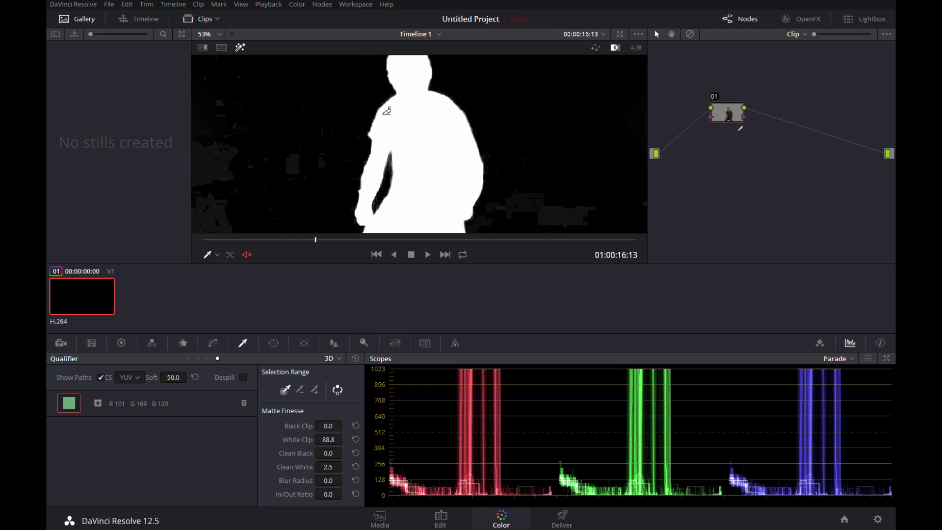
left_click_drag(328, 494, 355, 494)
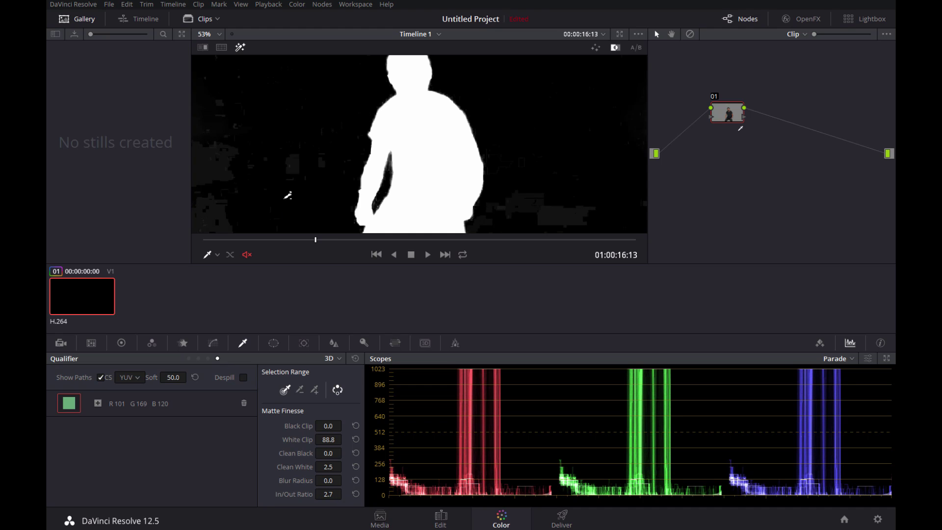
scroll(286, 194, "up", 4)
left_click_drag(414, 110, 397, 163)
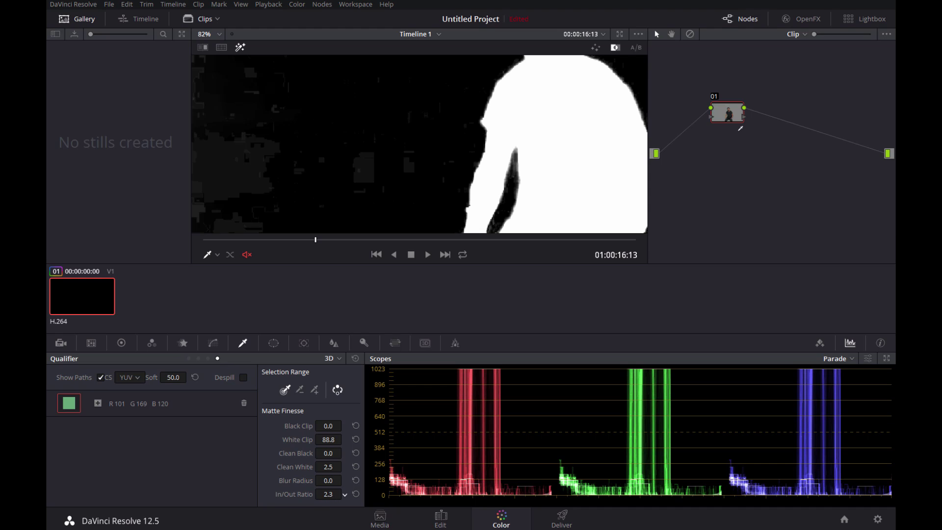
mouse_move(328, 494)
left_mouse_down()
mouse_move(310, 494)
mouse_move(336, 494)
mouse_move(314, 494)
left_mouse_up()
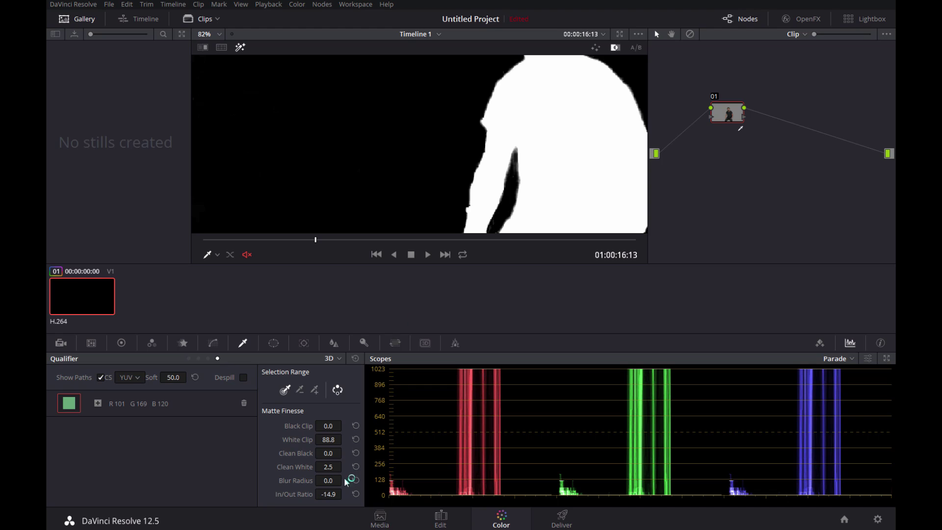
left_click_drag(328, 494, 238, 494)
left_click(356, 494)
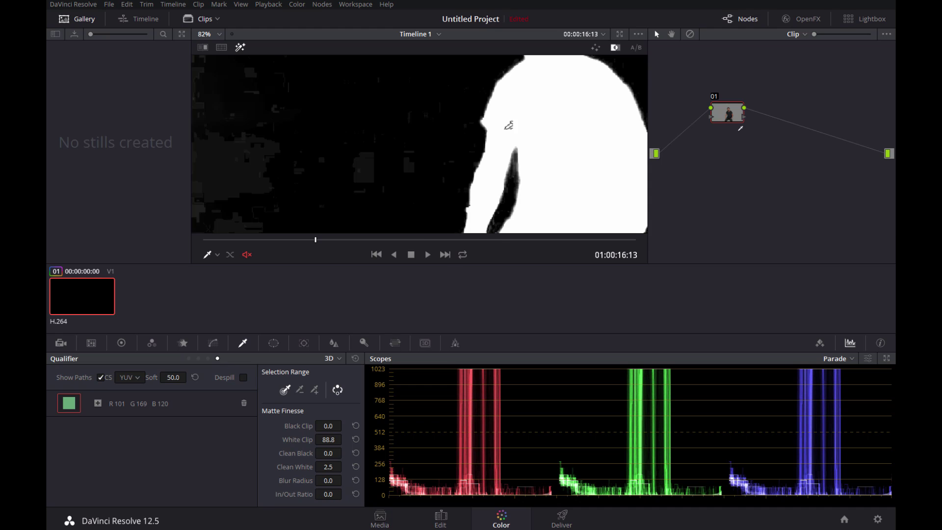
scroll(488, 146, "down", 5)
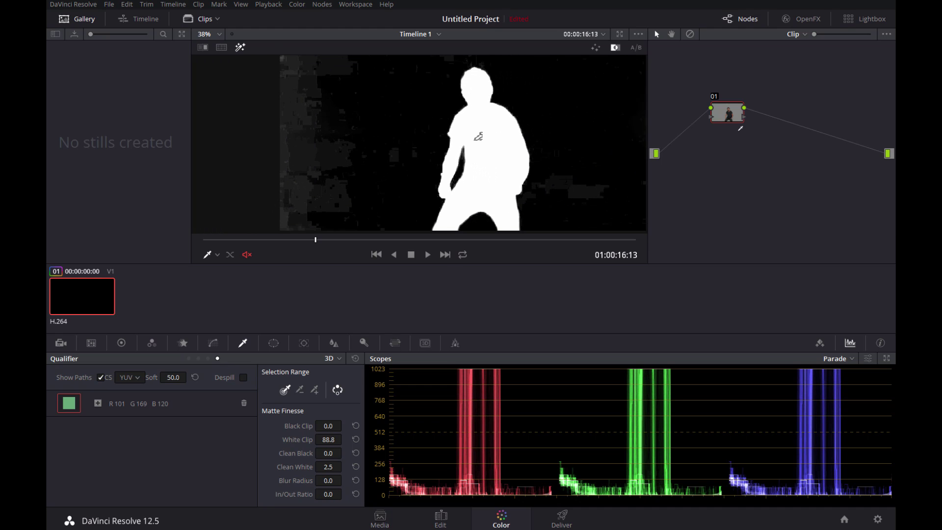
scroll(471, 143, "down", 2)
scroll(469, 143, "up", 2)
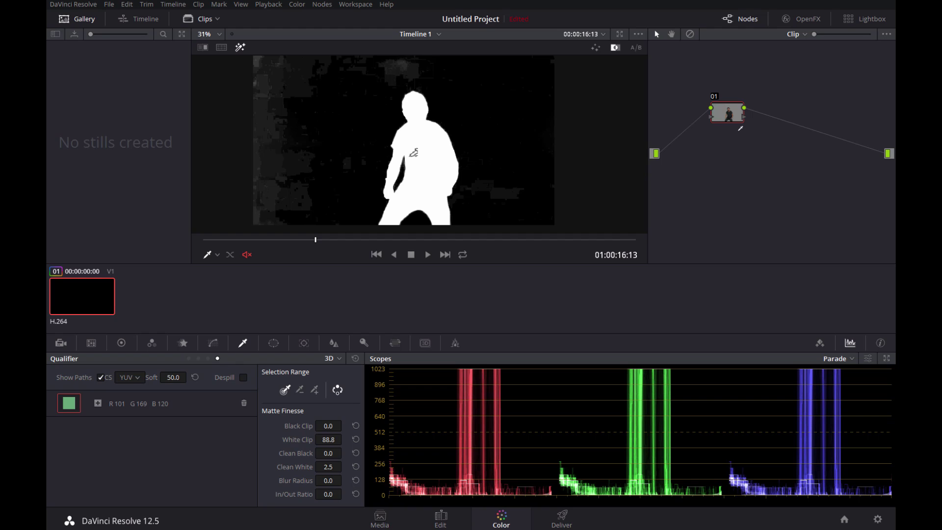
scroll(414, 153, "down", 1)
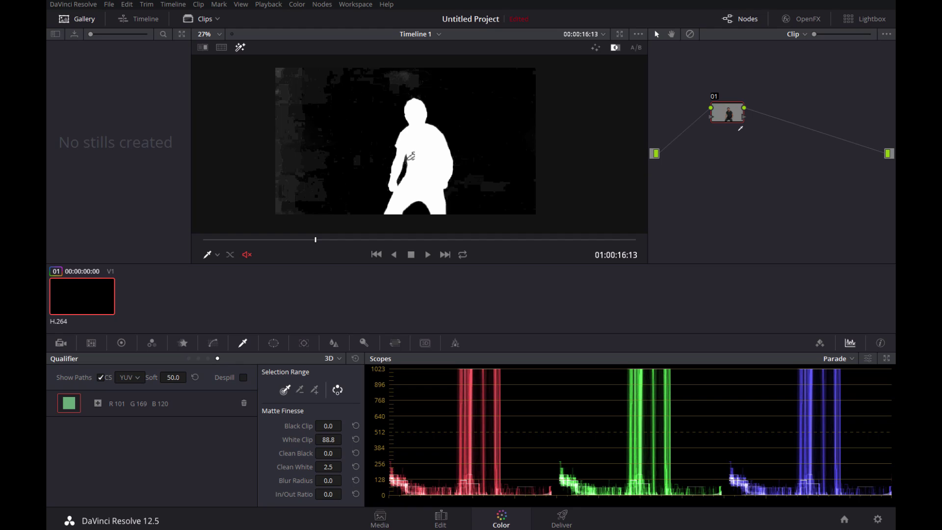
left_click(327, 358)
left_click(345, 403)
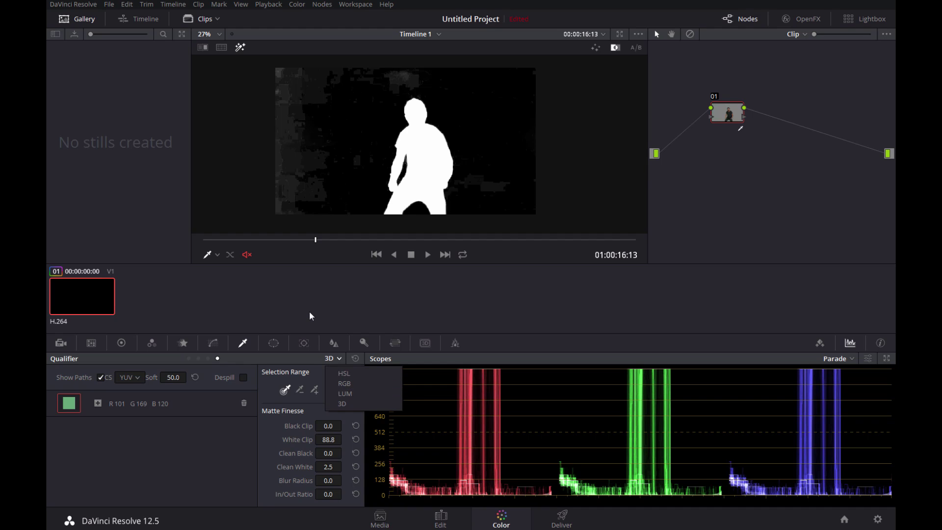